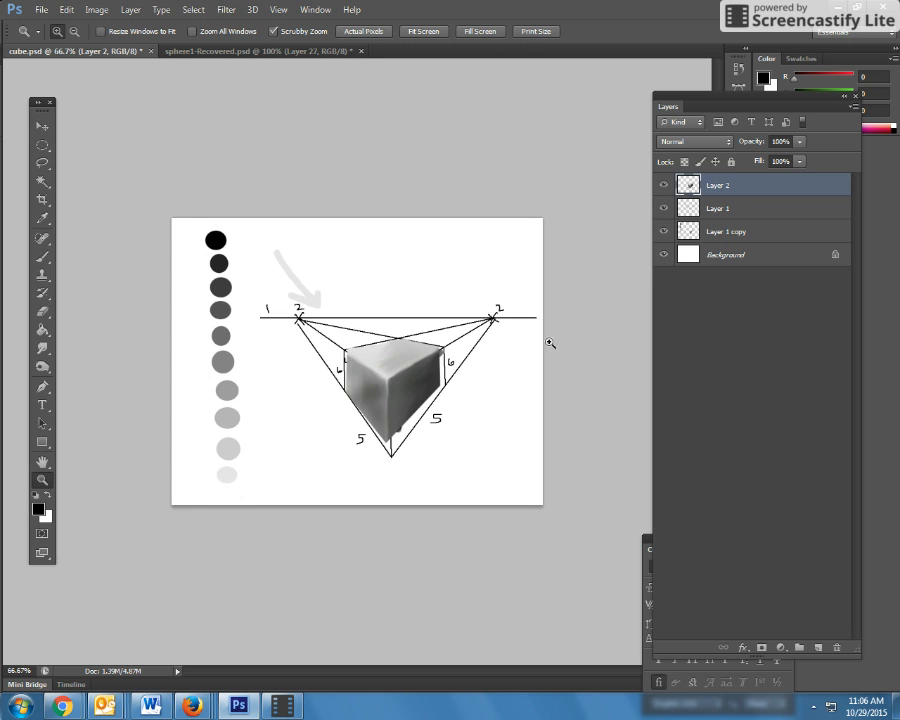
click(42, 10)
click(48, 24)
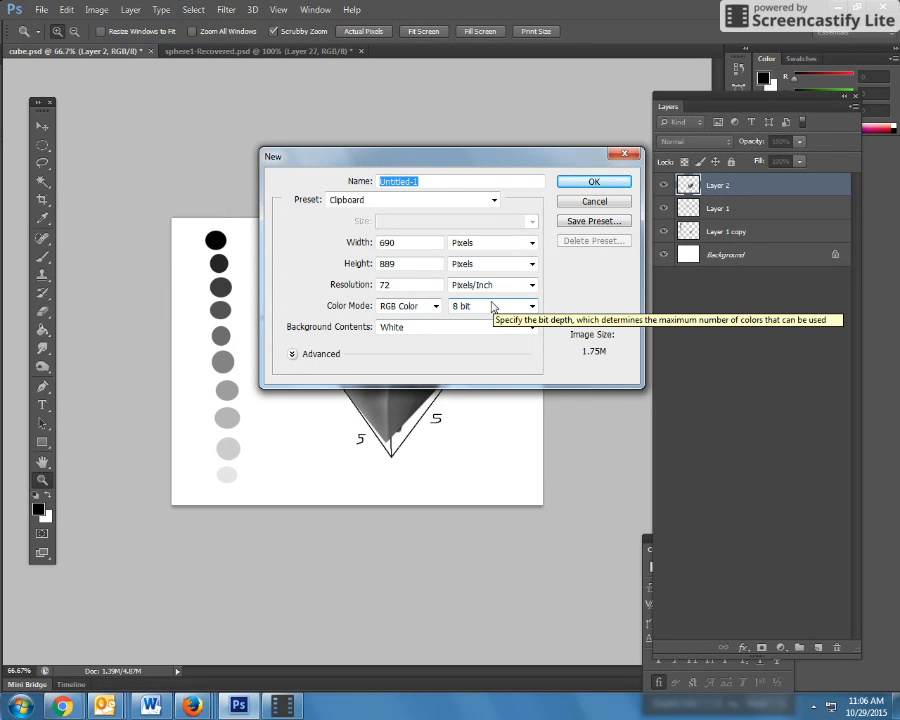
click(530, 242)
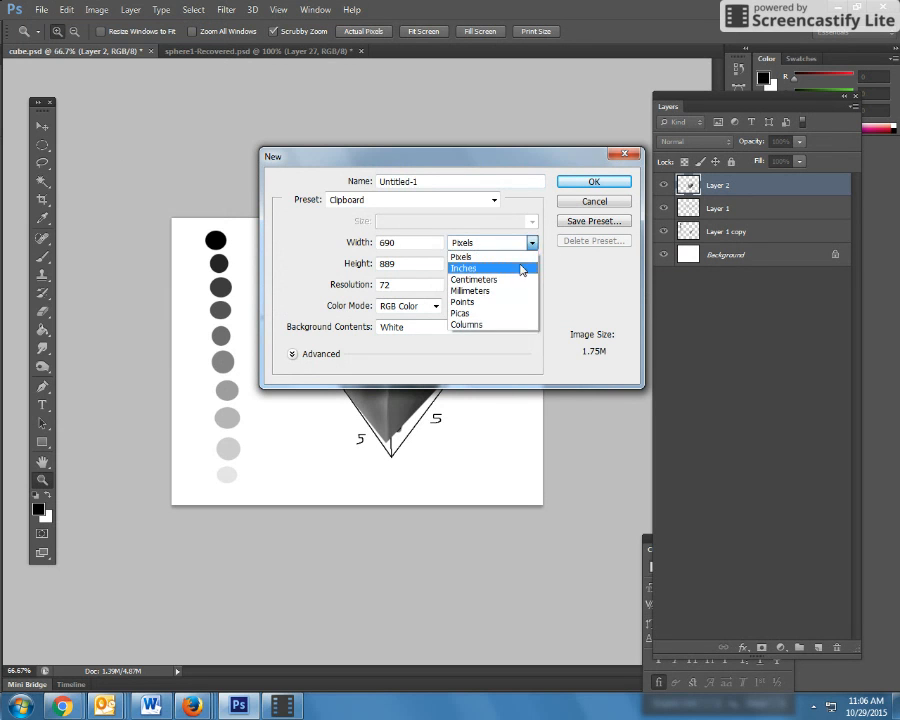
click(522, 267)
double_click(409, 243)
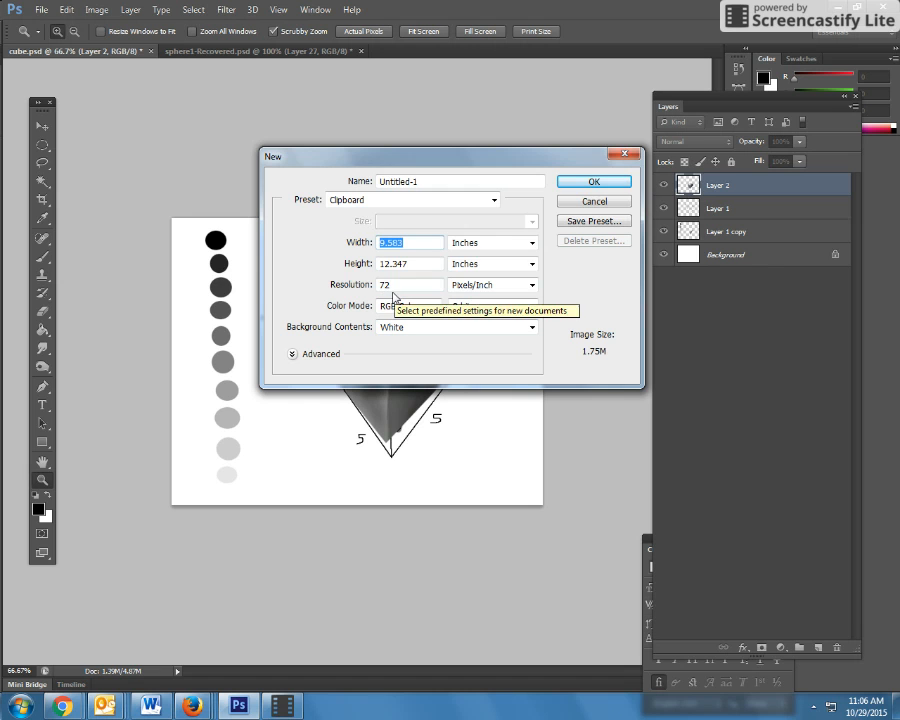
click(627, 155)
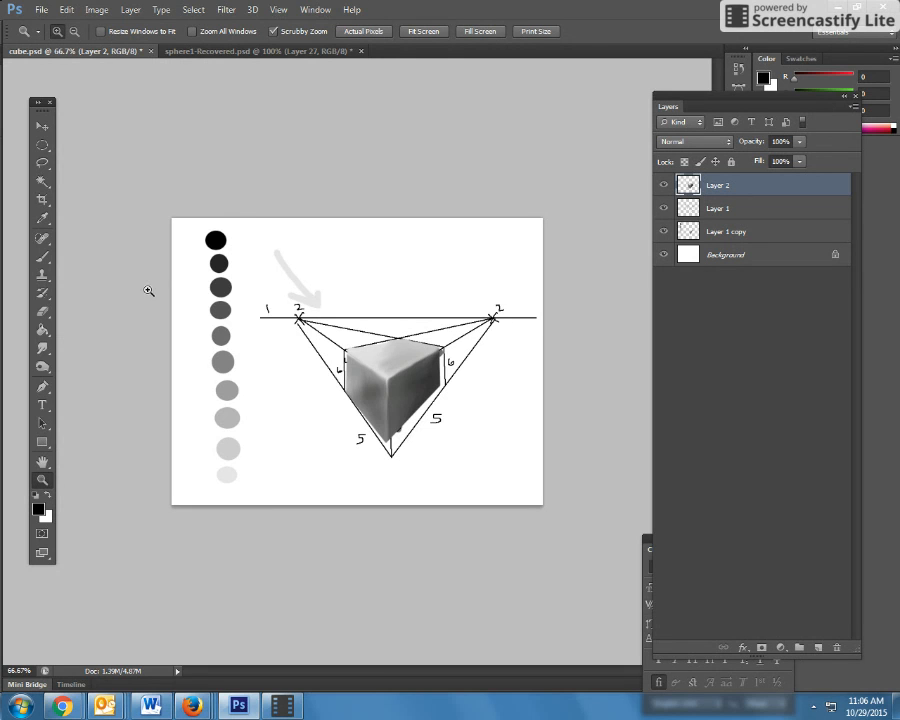
- Hide Layer 1 copy, the old value scale, in cube.psd
click(663, 231)
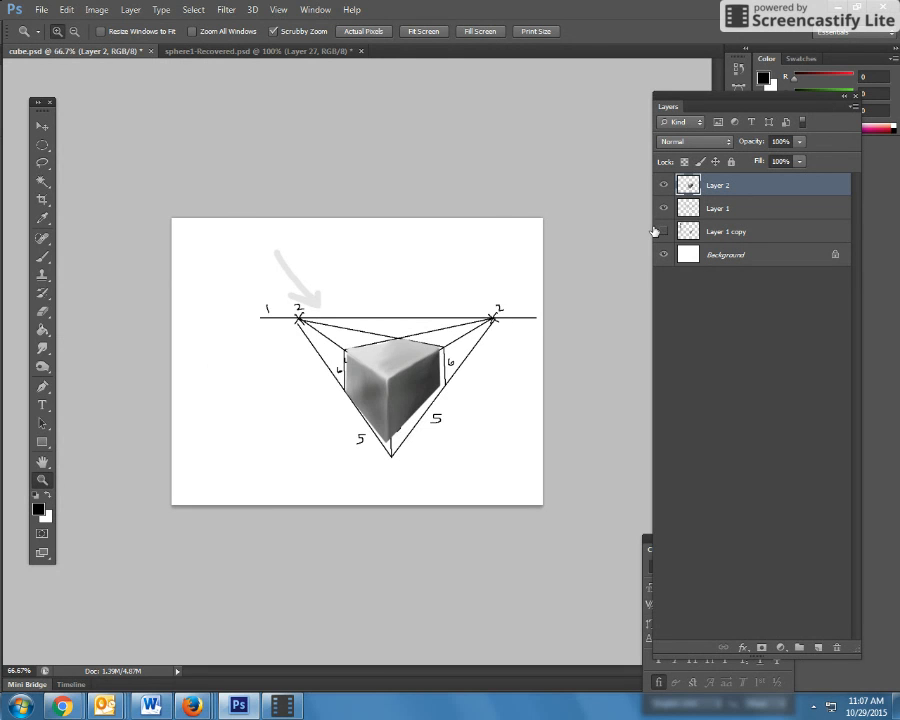
key(ctrl+1)
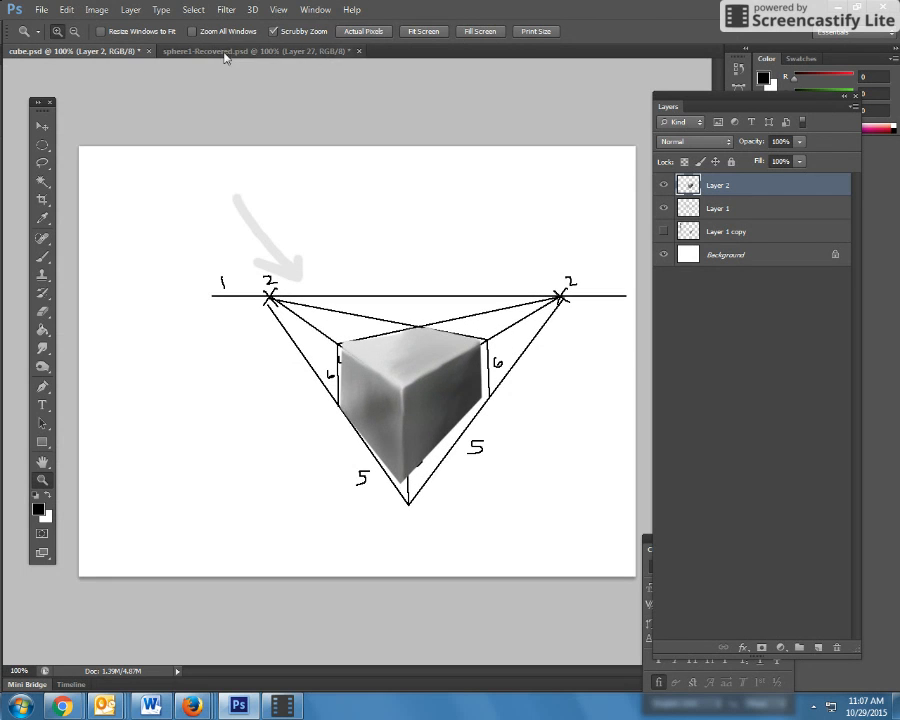
- Find the layer holding the grey value circles in sphere1-Recovered.psd and copy it into cube.psd
key(v)
click(200, 50)
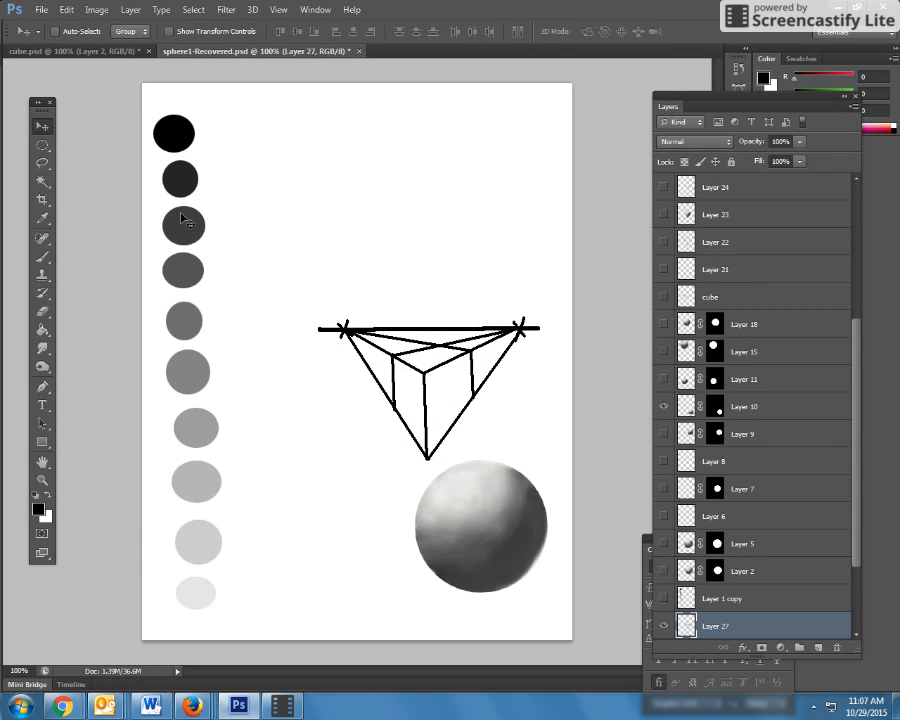
scroll(740, 615, down, 2)
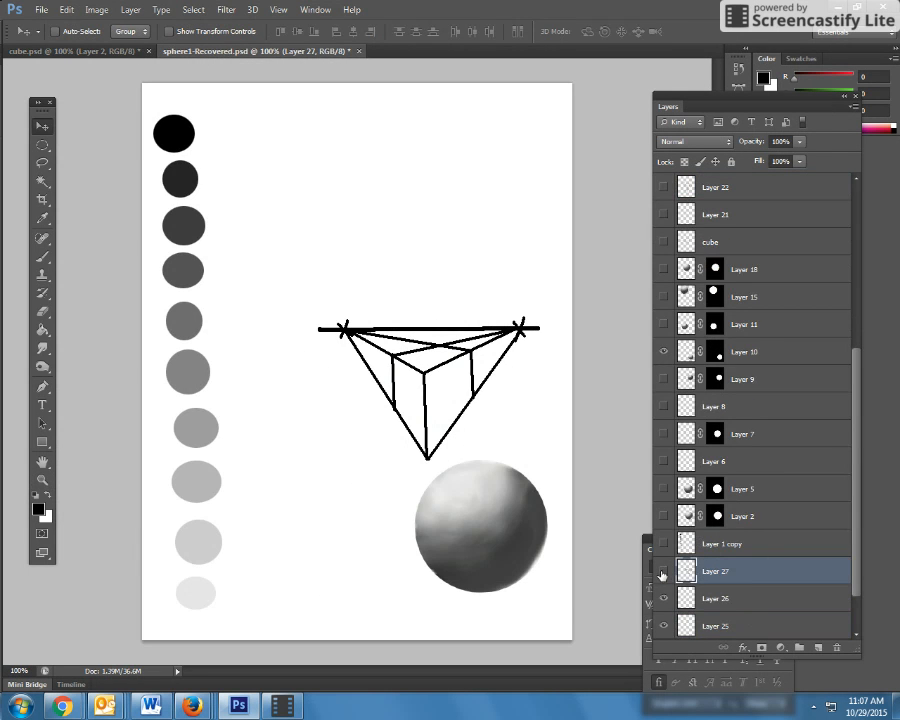
click(662, 570)
click(662, 570)
scroll(688, 580, down, 2)
click(663, 598)
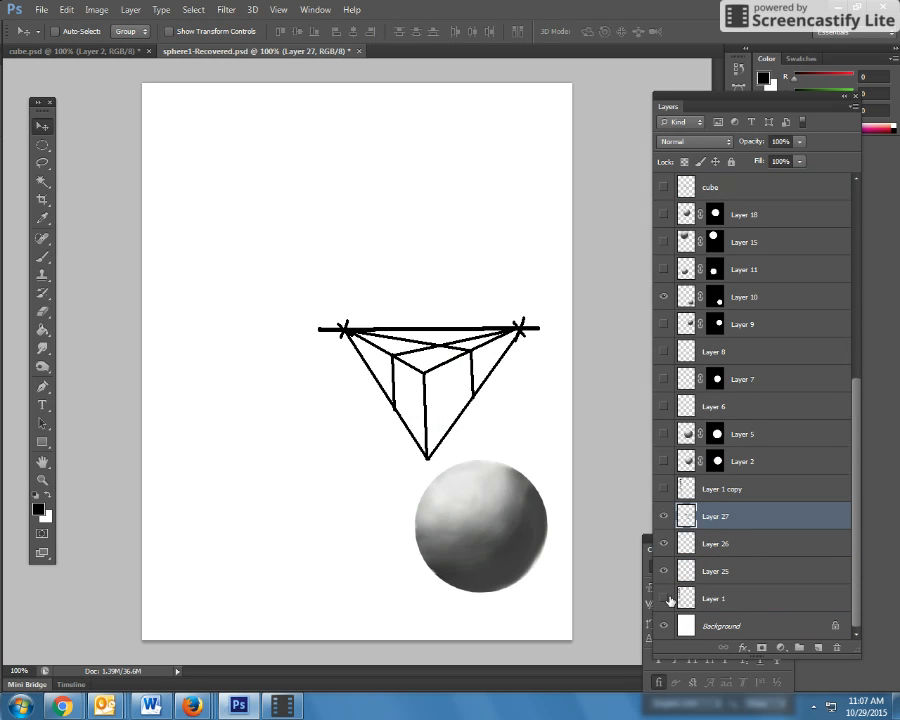
click(663, 598)
click(716, 600)
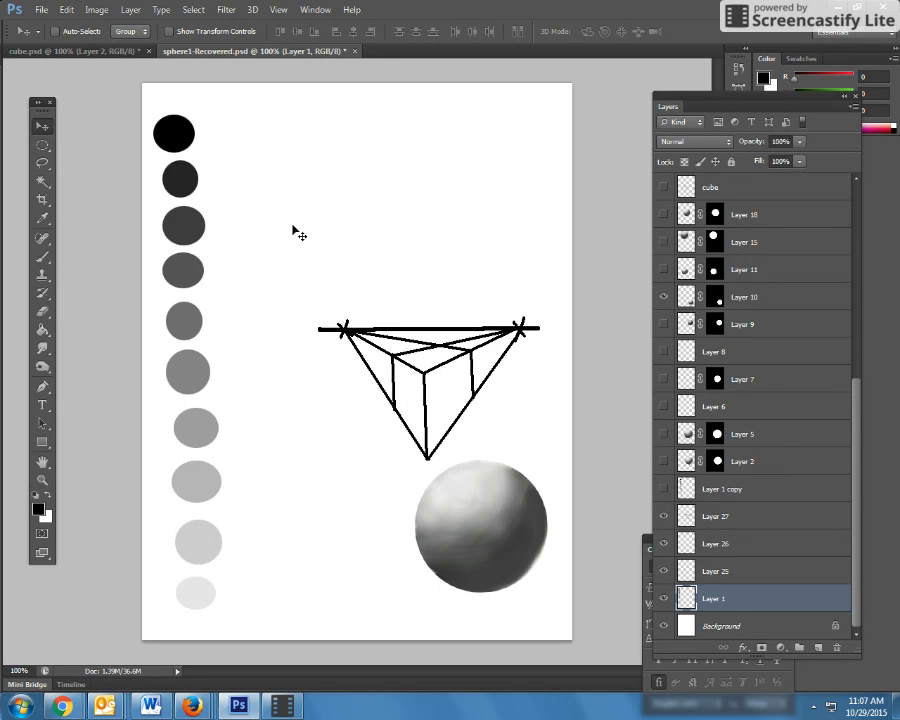
mouse_move(176, 281)
mouse_down()
mouse_move(181, 122)
mouse_move(71, 58)
mouse_move(76, 50)
mouse_move(112, 94)
mouse_move(170, 288)
mouse_up()
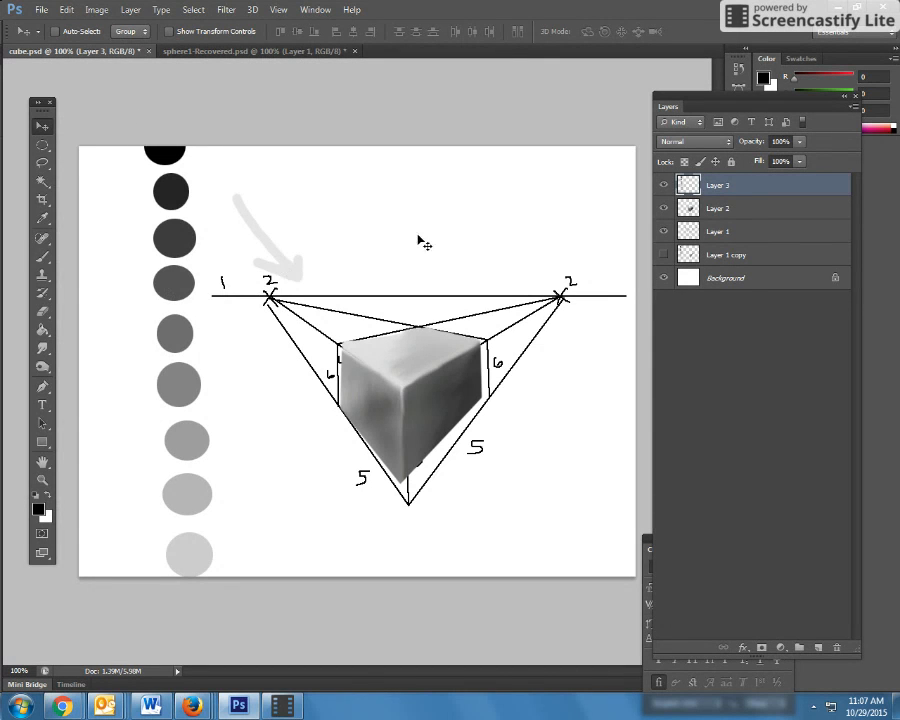
- Scale the copied value circles to about 67% and place the whole column along the canvas's left side
click(48, 11)
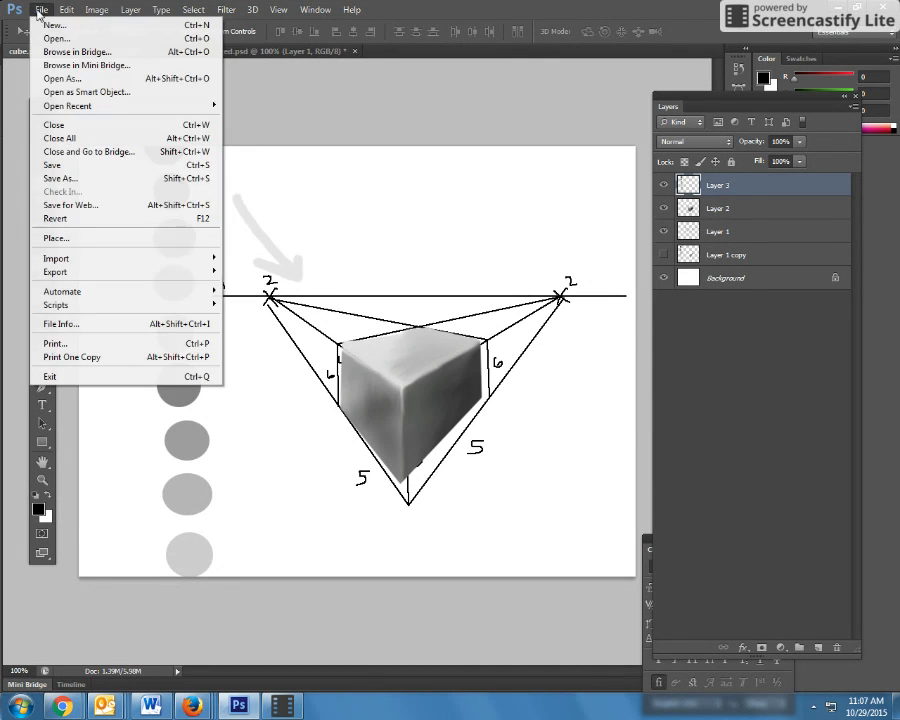
mouse_move(66, 10)
click(153, 271)
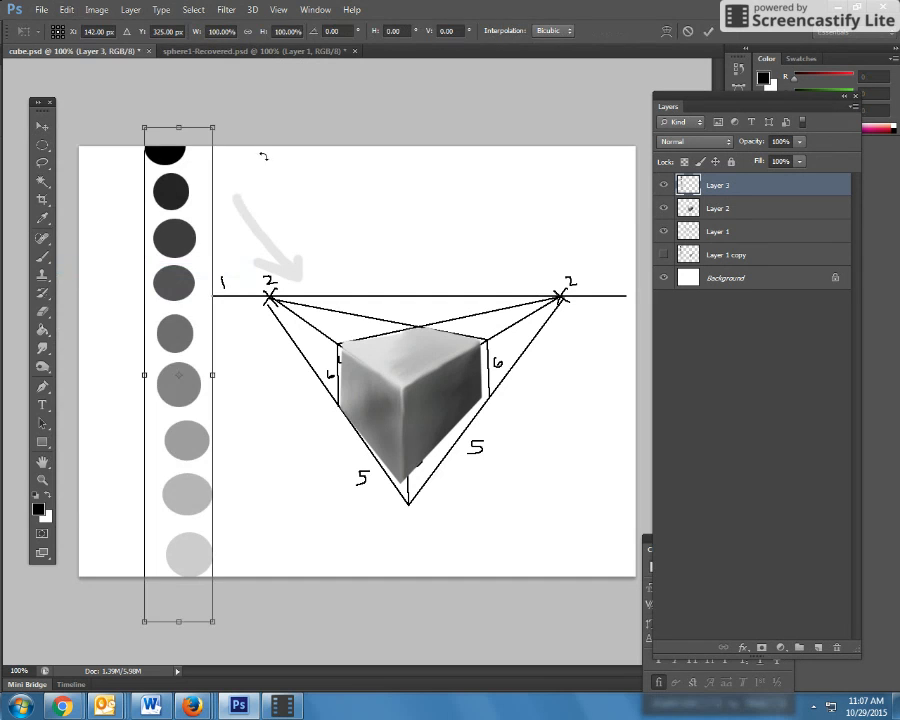
drag(213, 125, 147, 287)
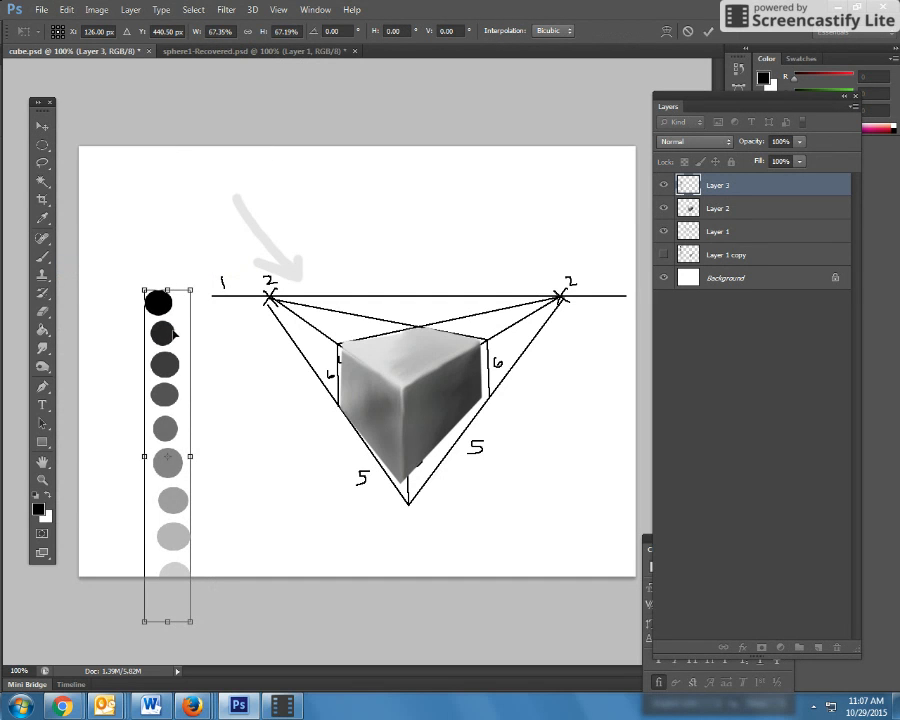
drag(169, 334, 162, 236)
key(Return)
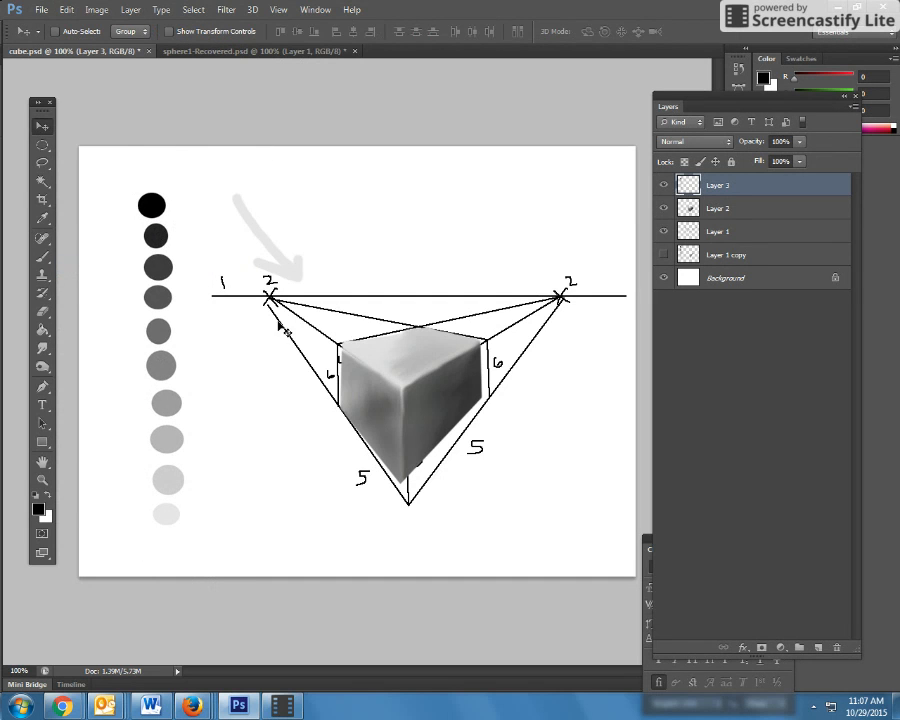
- Hide the old cube drawing on Layer 2 and Layer 1, and add a new layer above the value circles
click(663, 207)
click(662, 232)
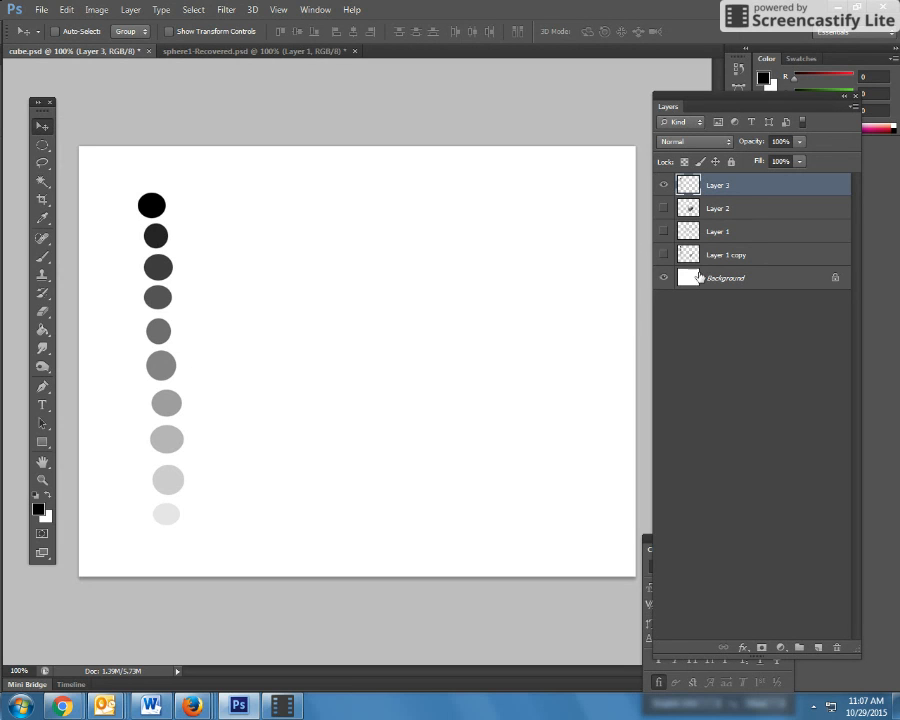
click(816, 648)
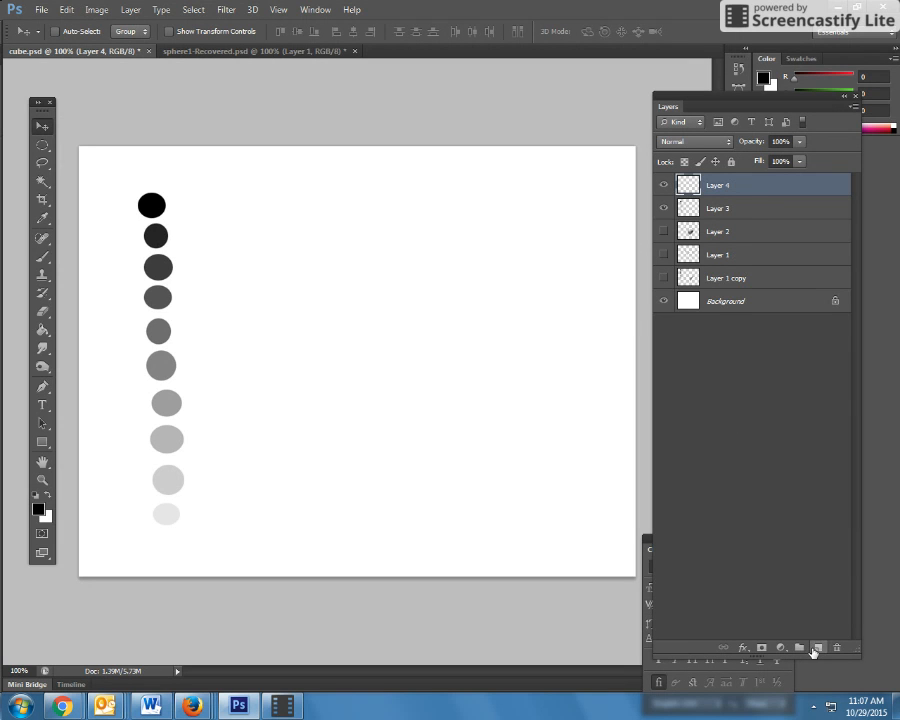
- Draw a straight 1 px horizon line with the Pencil tool and mark a vanishing point X near each end
click(45, 260)
right_click(45, 263)
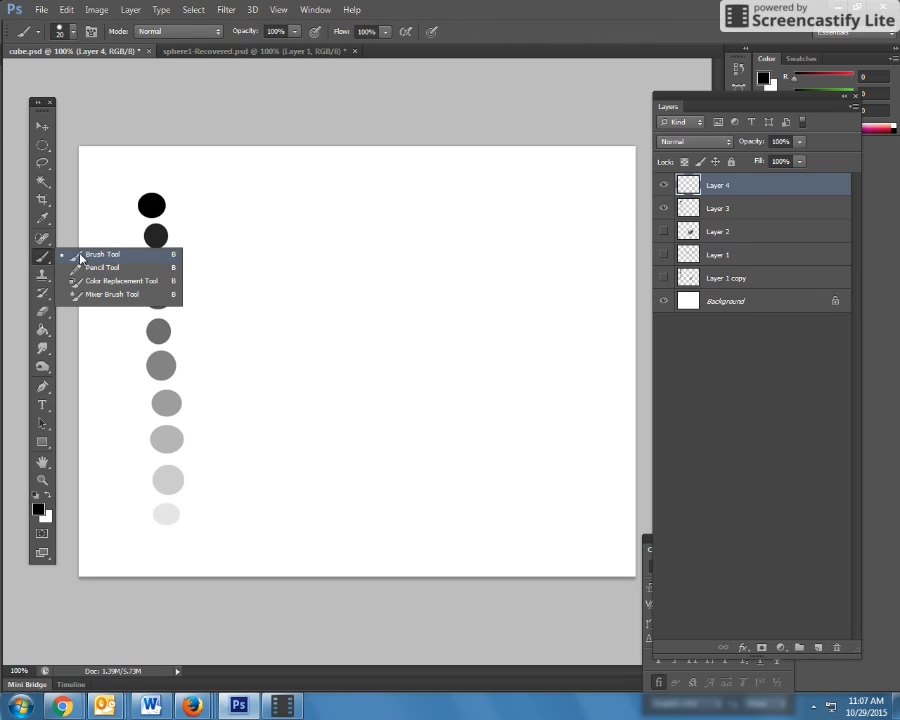
click(84, 267)
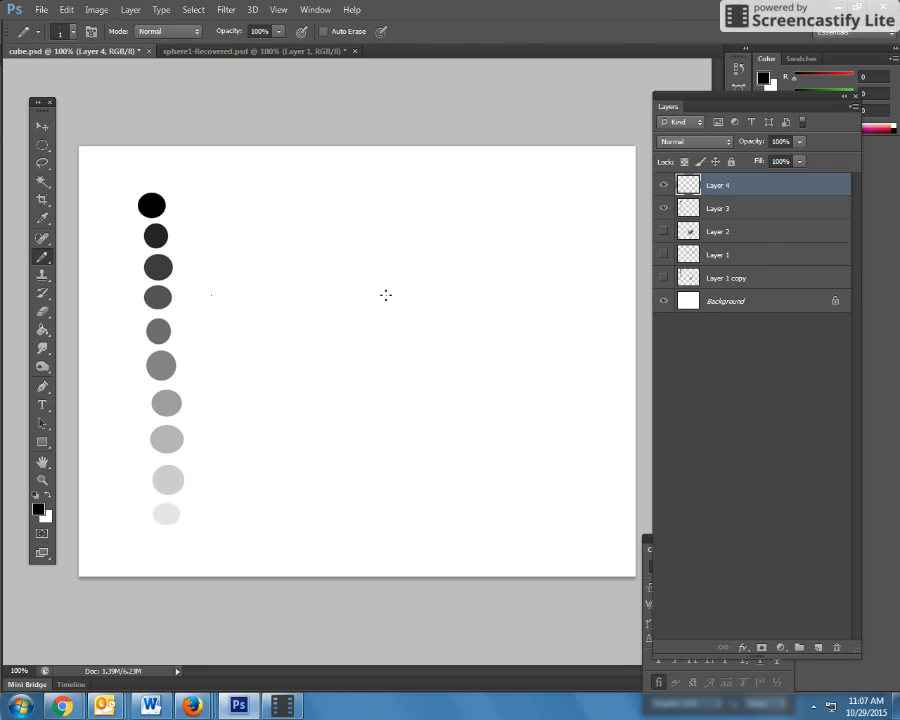
shift+click(615, 296)
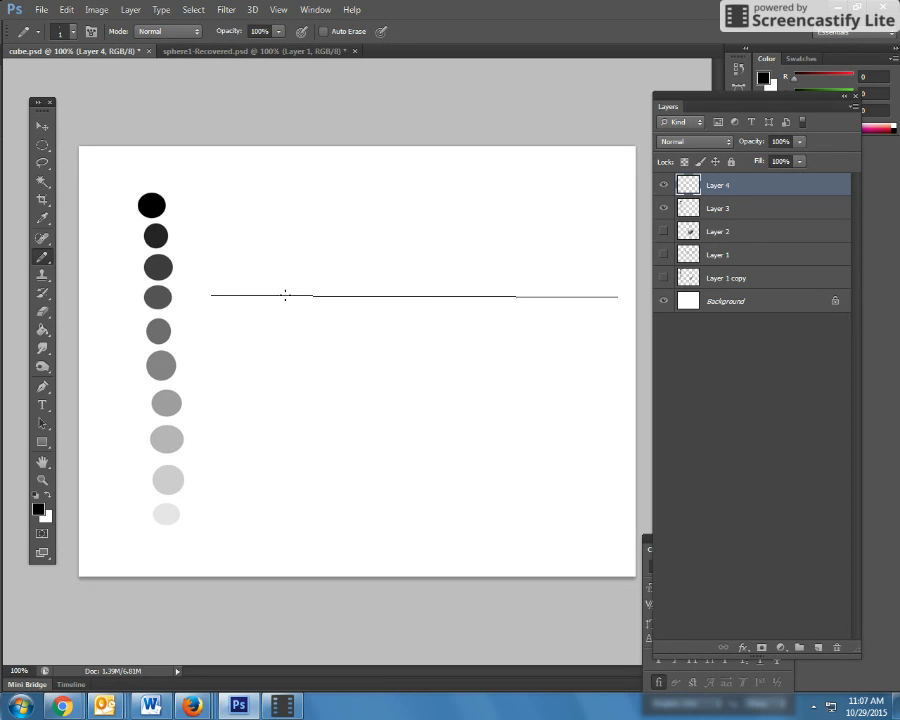
mouse_move(277, 288)
mouse_down()
mouse_move(291, 307)
mouse_move(278, 306)
mouse_up()
mouse_move(575, 290)
mouse_down()
mouse_move(586, 304)
mouse_move(572, 306)
mouse_up()
- Set the pencil size to 2 px and draw the cube's vertical front edge centrally below the horizon line
click(57, 31)
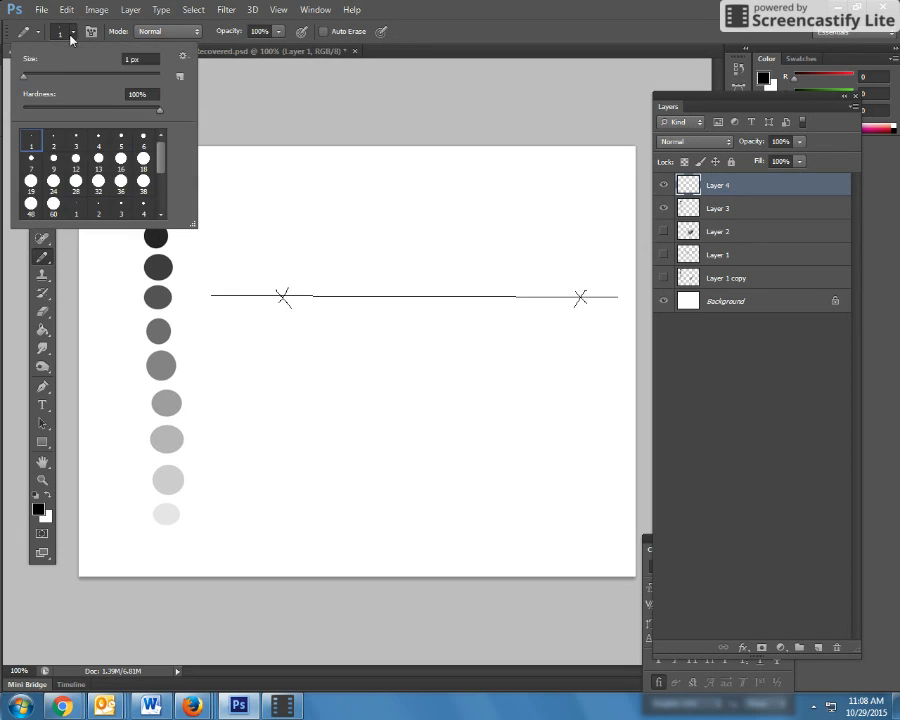
click(53, 138)
key(Escape)
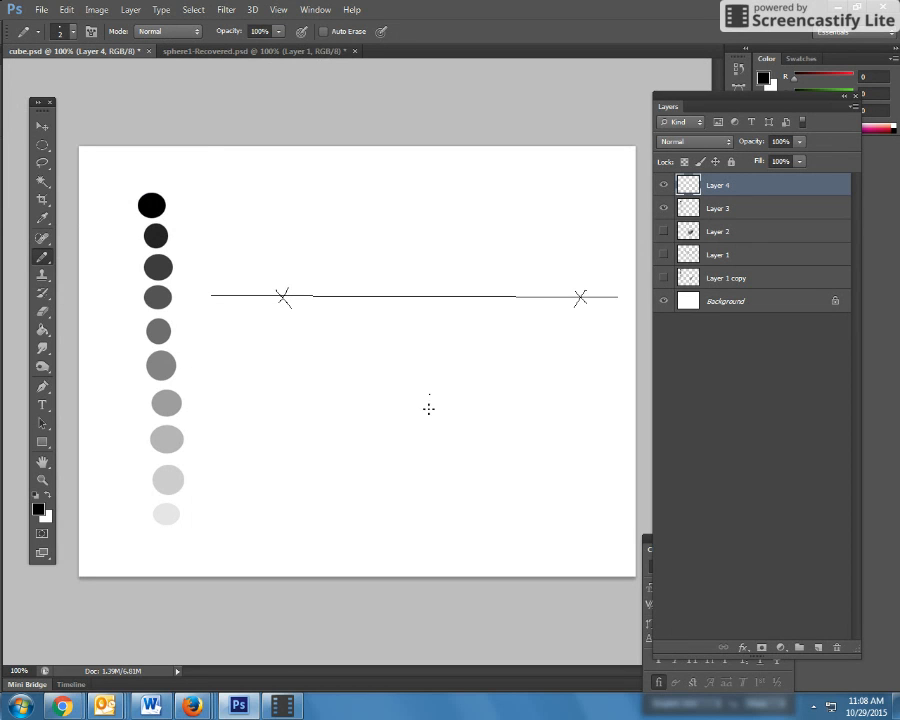
shift+click(429, 492)
- Connect the upper and lower ends of the vertical front edge to both vanishing points with straight lines
shift+click(580, 297)
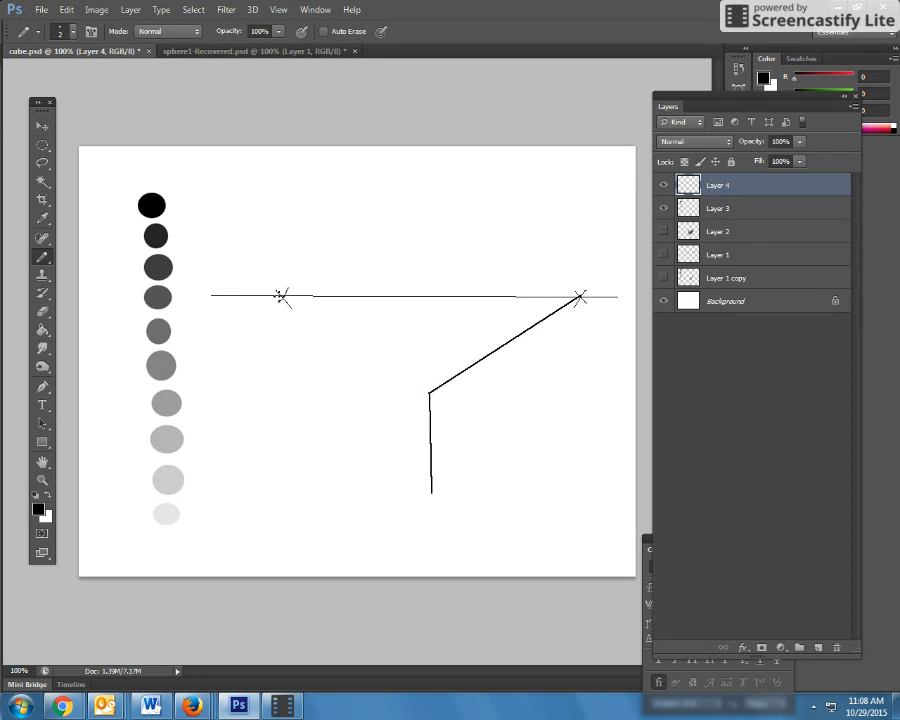
shift+click(282, 297)
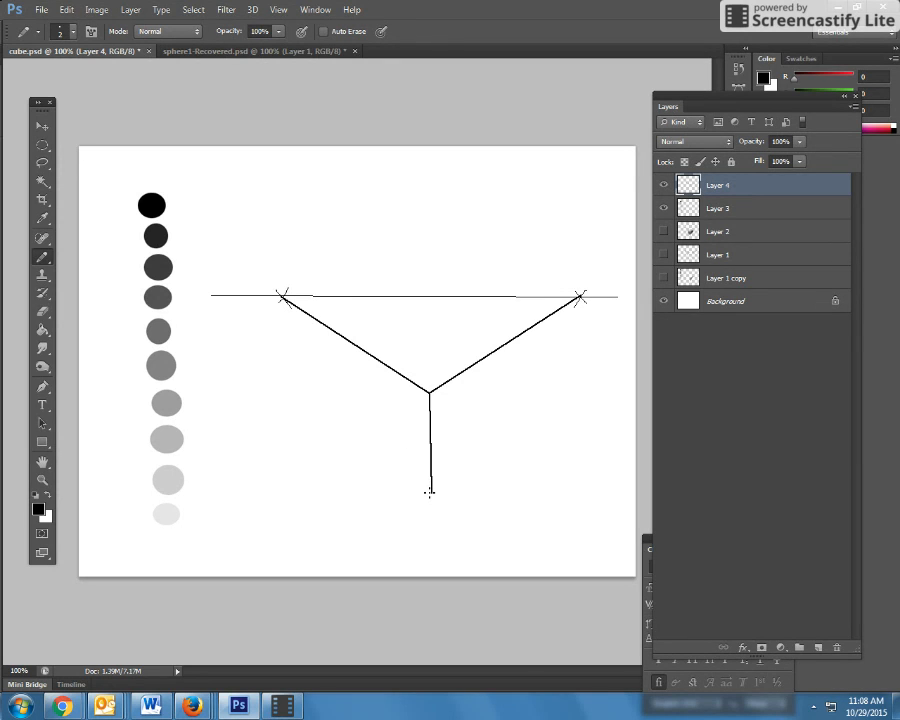
shift+click(581, 299)
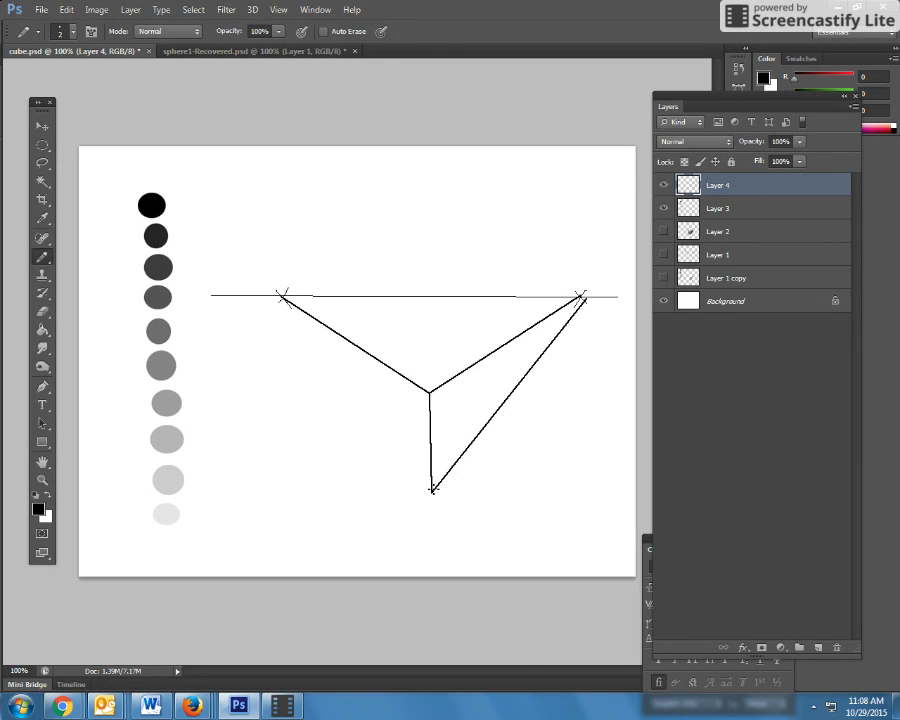
shift+click(279, 297)
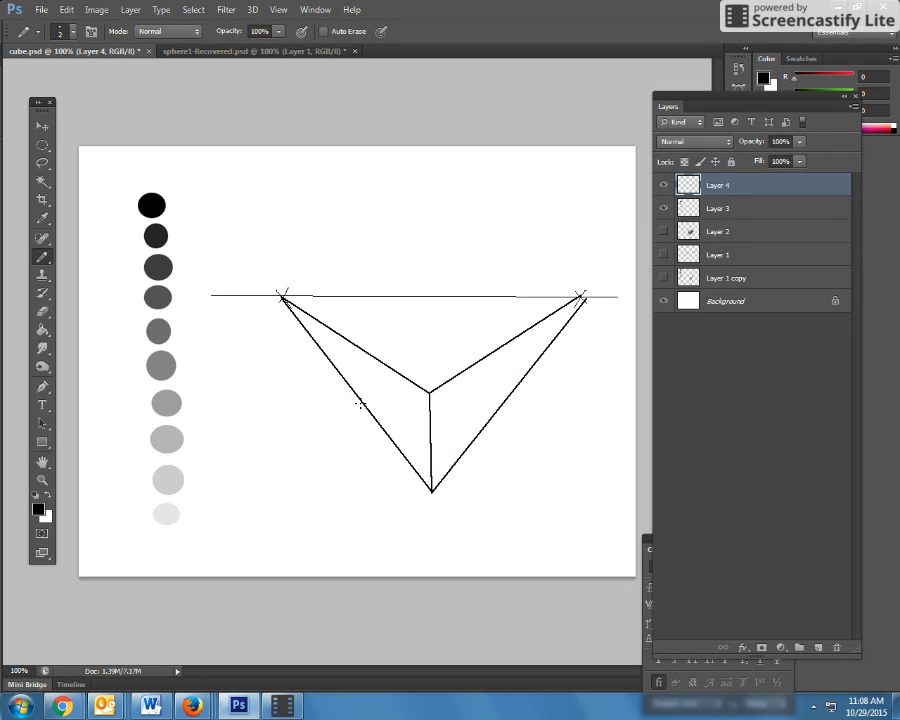
drag(362, 405, 362, 350)
click(66, 9)
click(72, 52)
shift+click(343, 379)
click(66, 9)
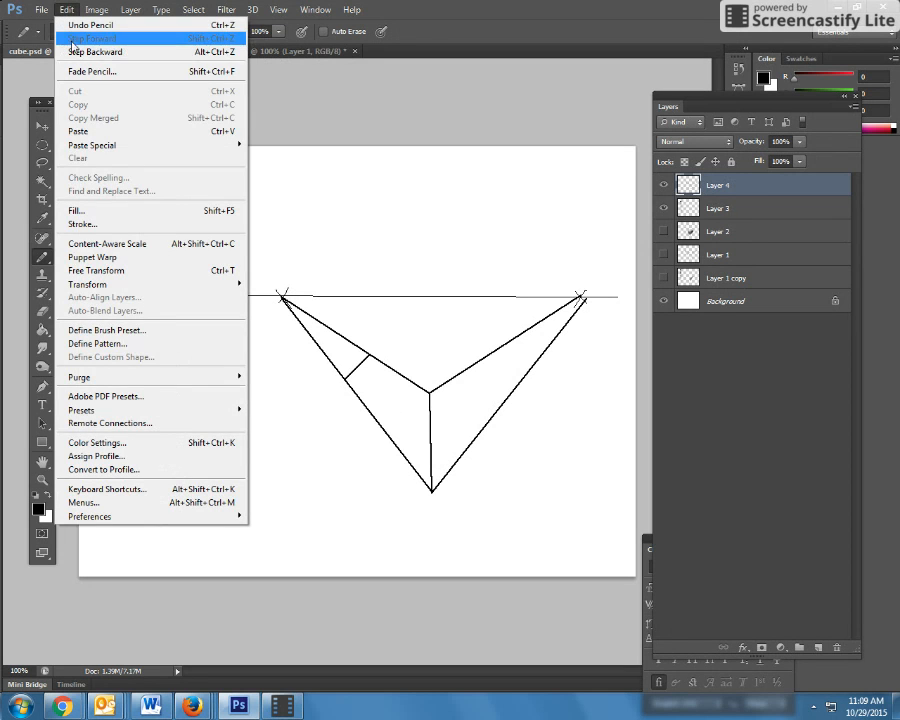
click(88, 25)
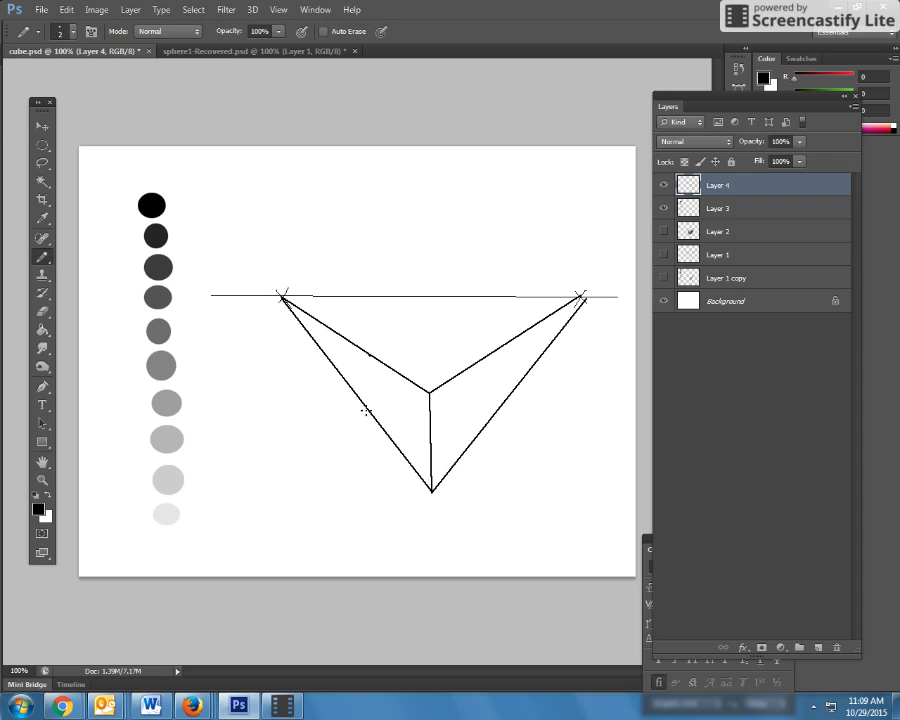
- Draw the cube's two vertical side edges and connect their upper ends to the opposite vanishing points
shift+click(367, 410)
shift+click(492, 412)
shift+click(284, 297)
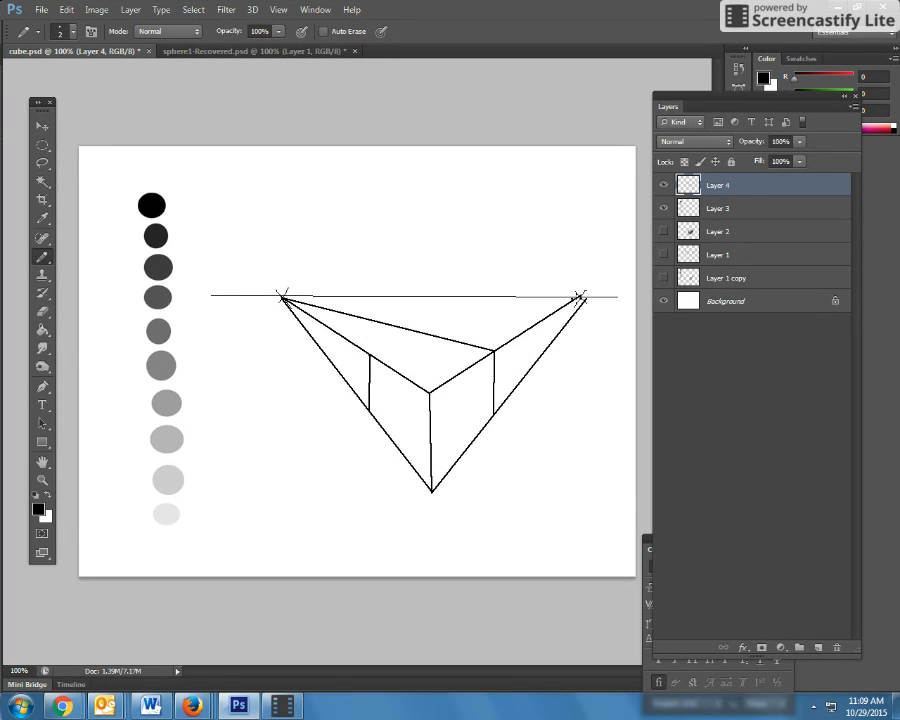
shift+click(583, 297)
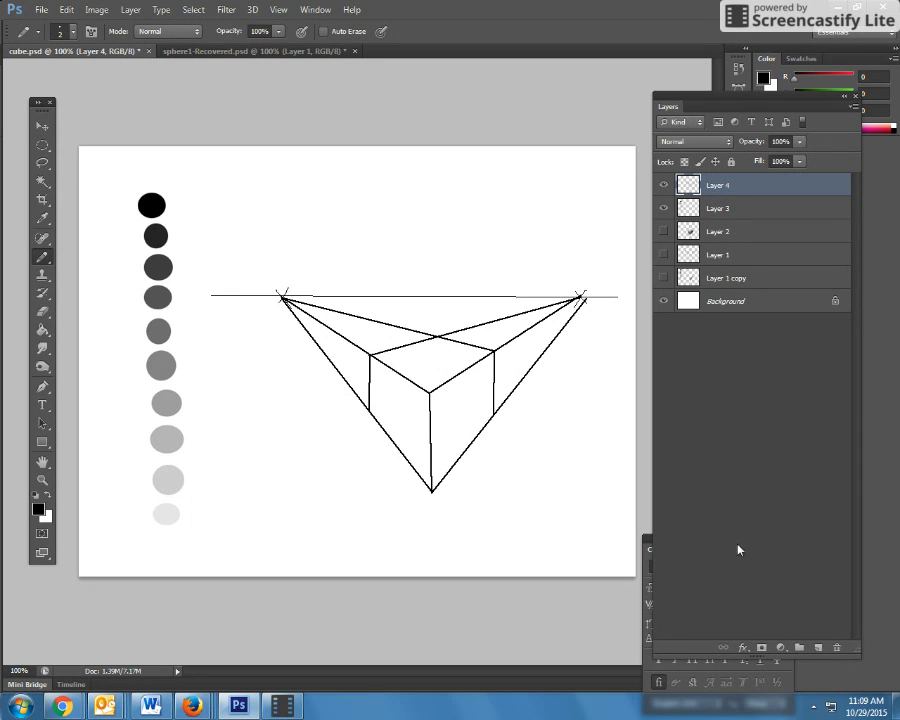
- Add a new layer and draw a light-direction arrow with the Pencil tool, slanting down toward the cube from the upper left
click(818, 648)
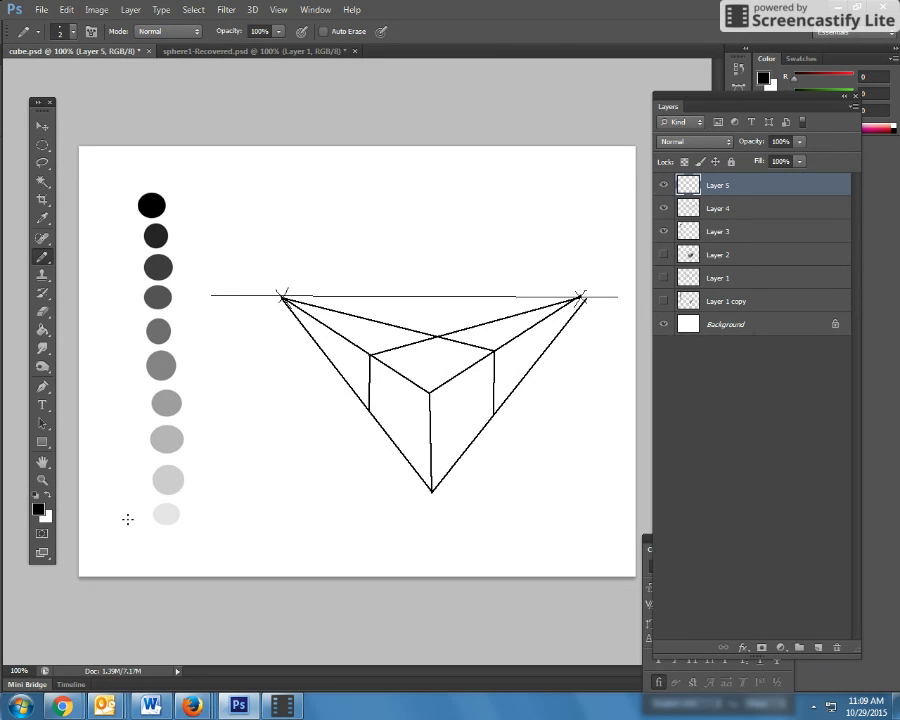
key(z)
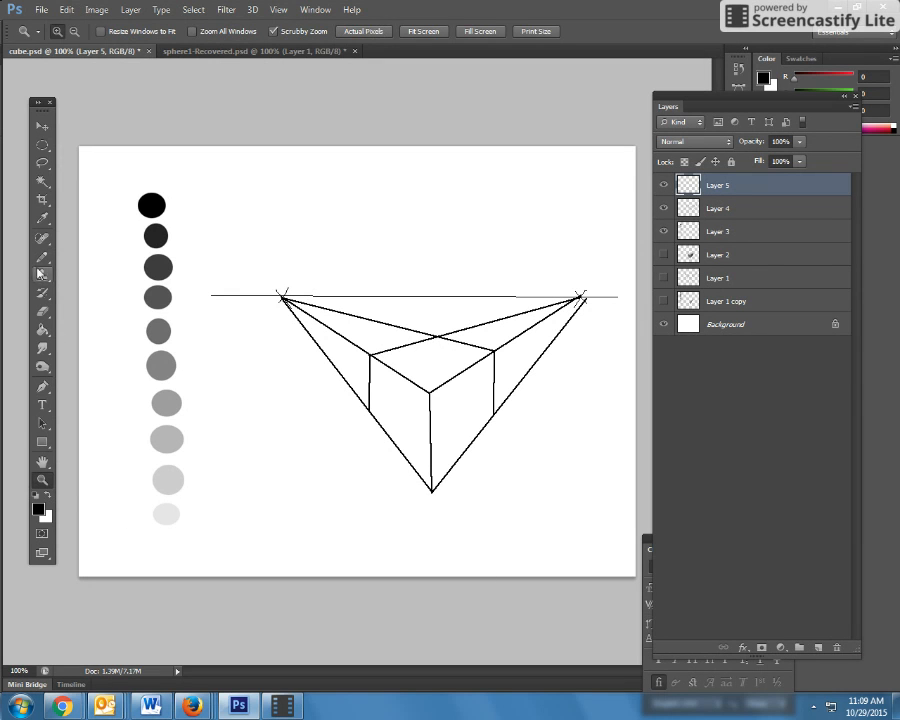
click(46, 259)
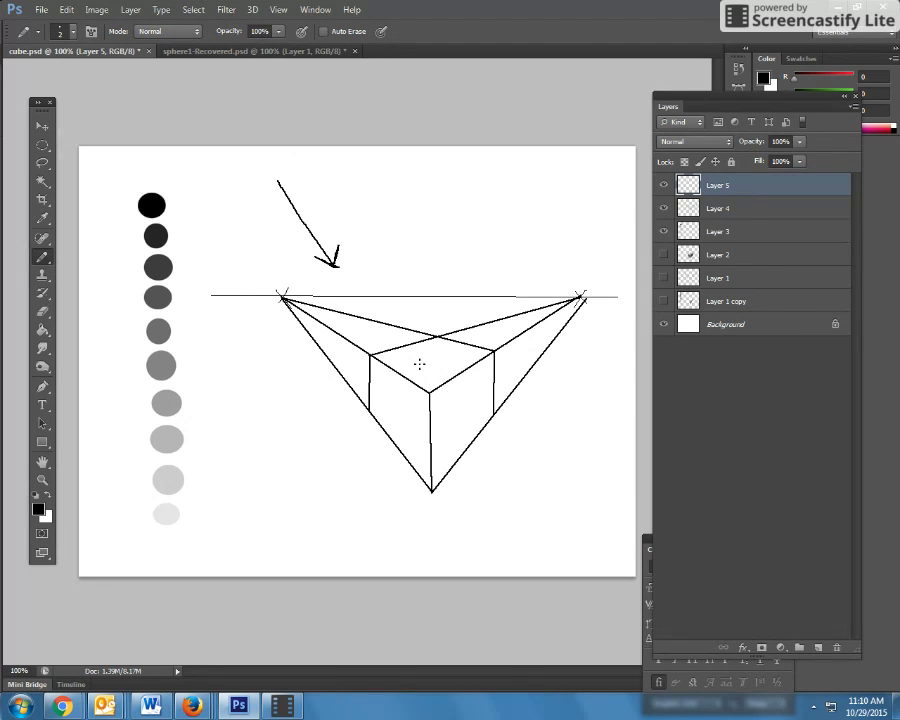
click(665, 208)
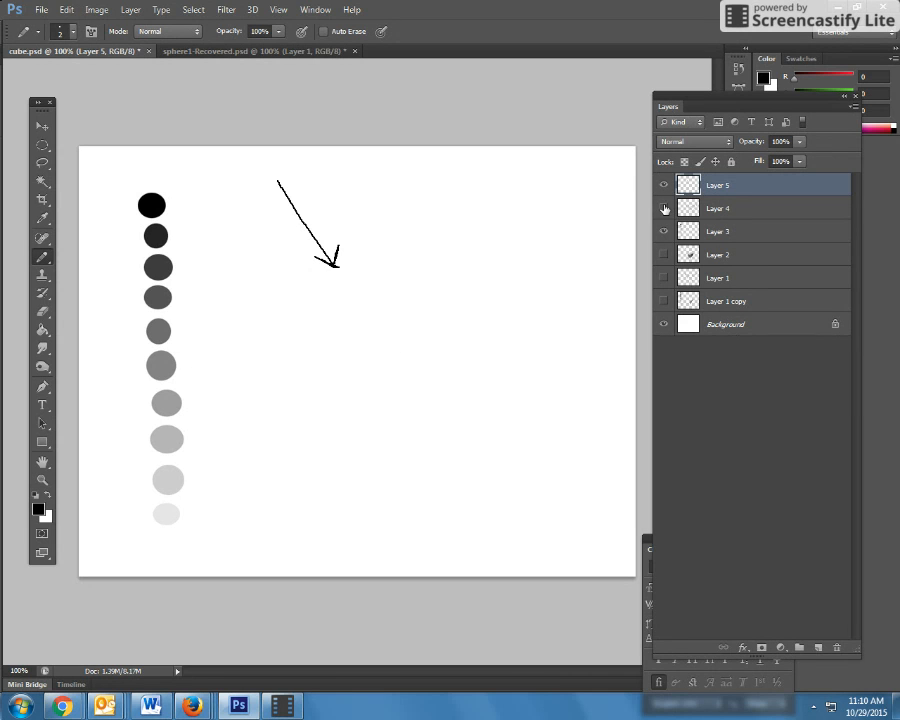
click(665, 208)
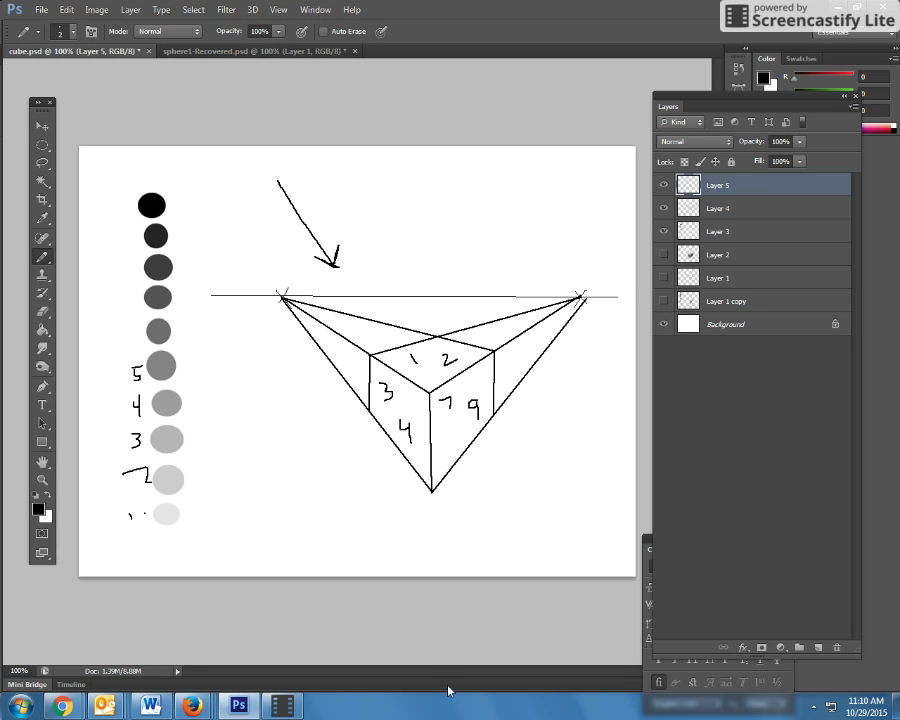
- Add a new layer and sample the lightest grey, value 1, from the value scale
click(818, 647)
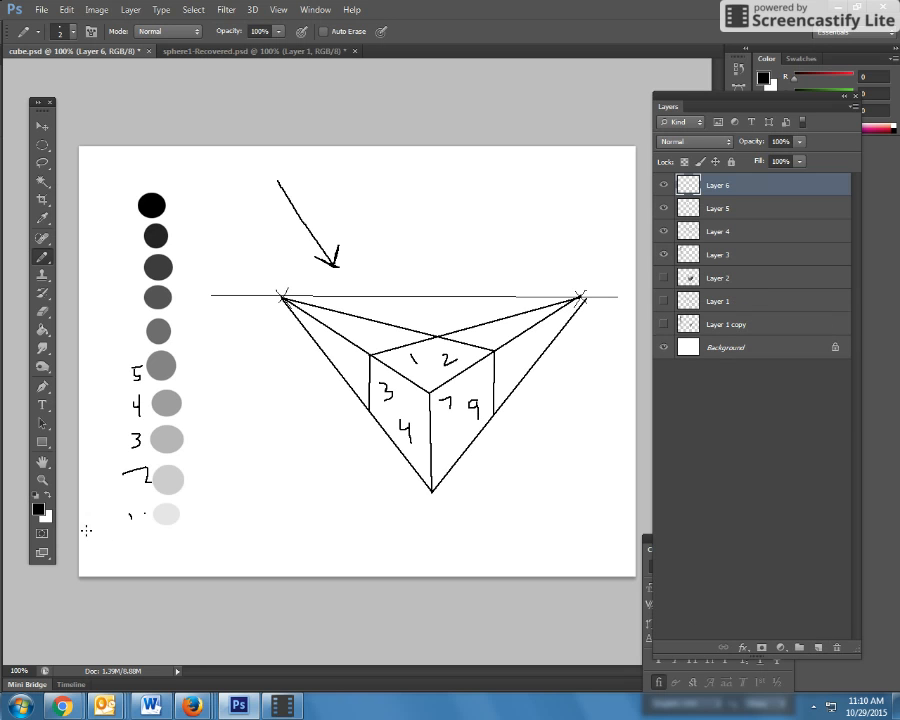
key(z)
click(42, 217)
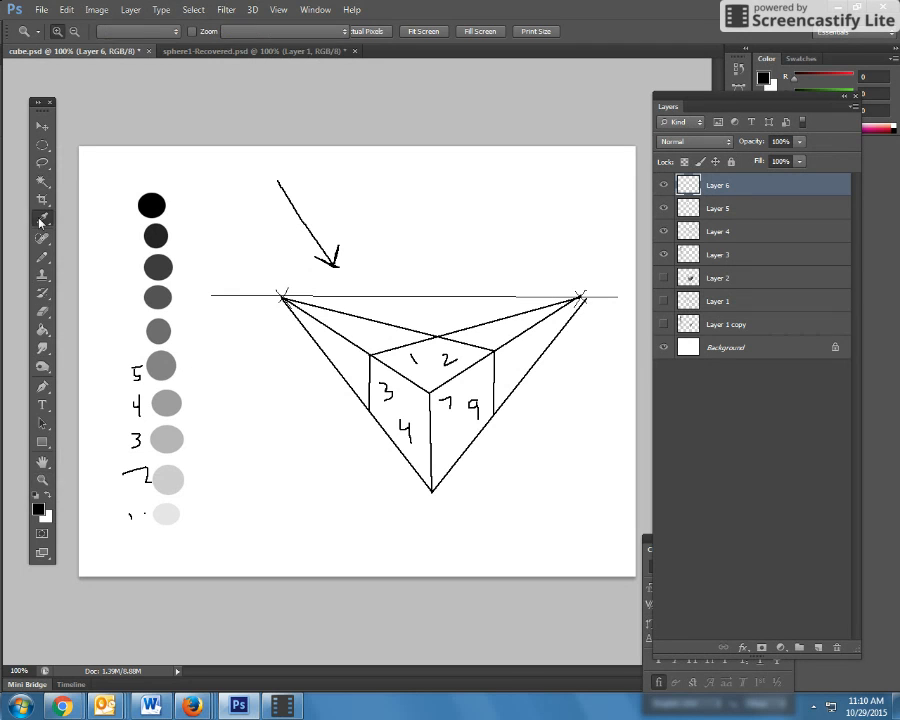
click(177, 503)
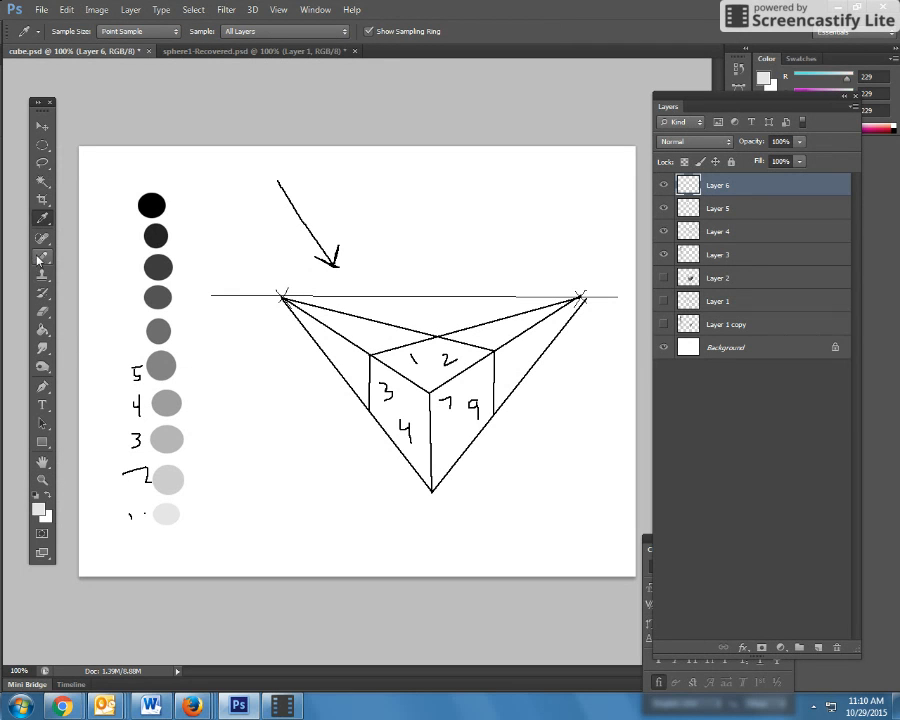
- Paint the area marked 1 on the cube's top face with the sampled light grey, using the 20 px Brush tool
click(46, 296)
right_click(42, 293)
click(90, 296)
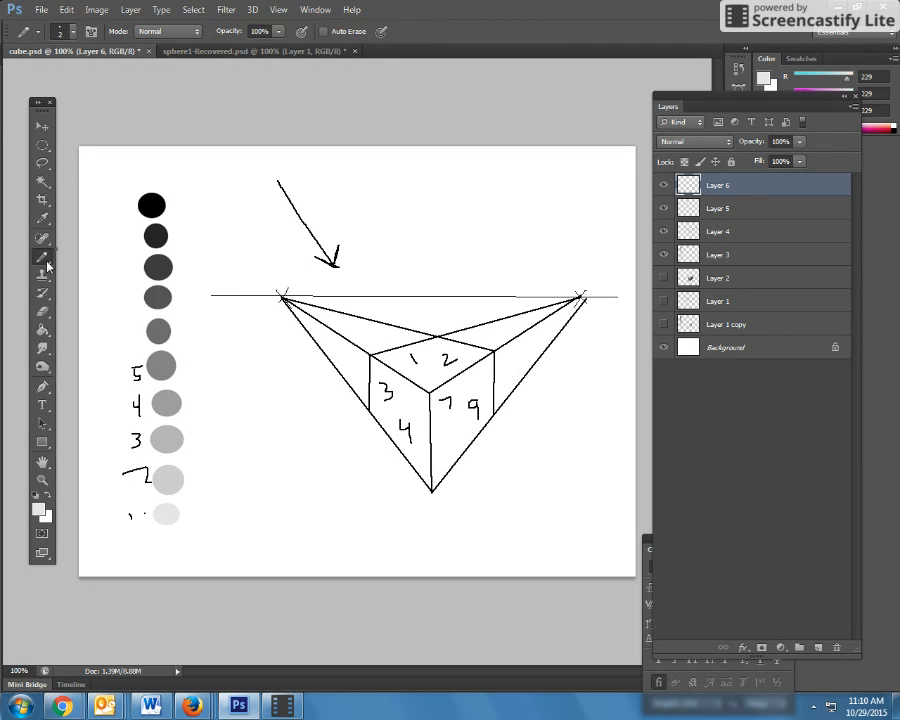
right_click(42, 256)
click(95, 256)
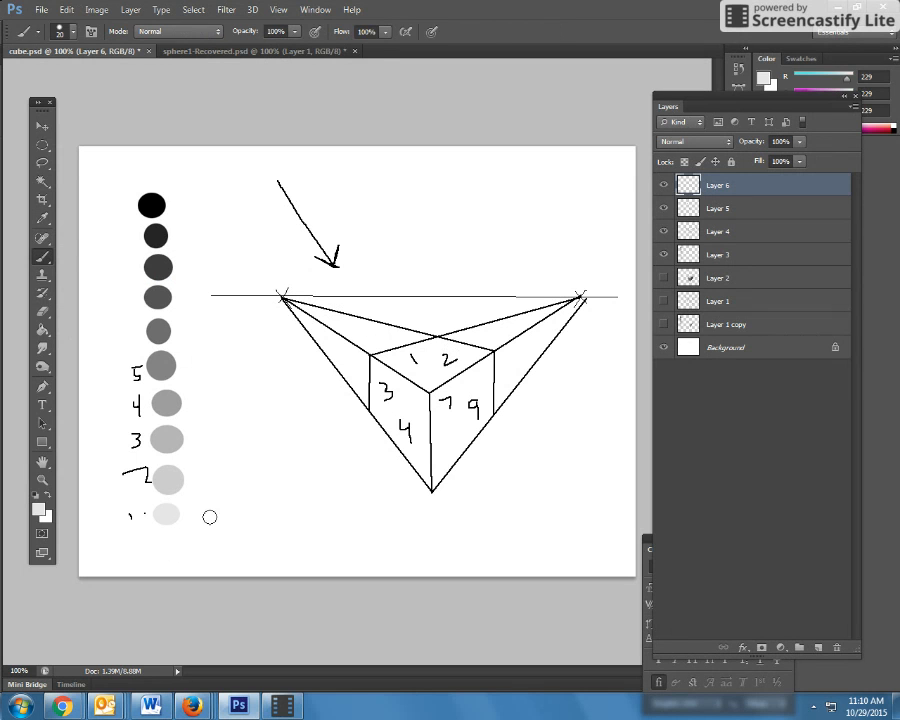
click(42, 480)
click(490, 439)
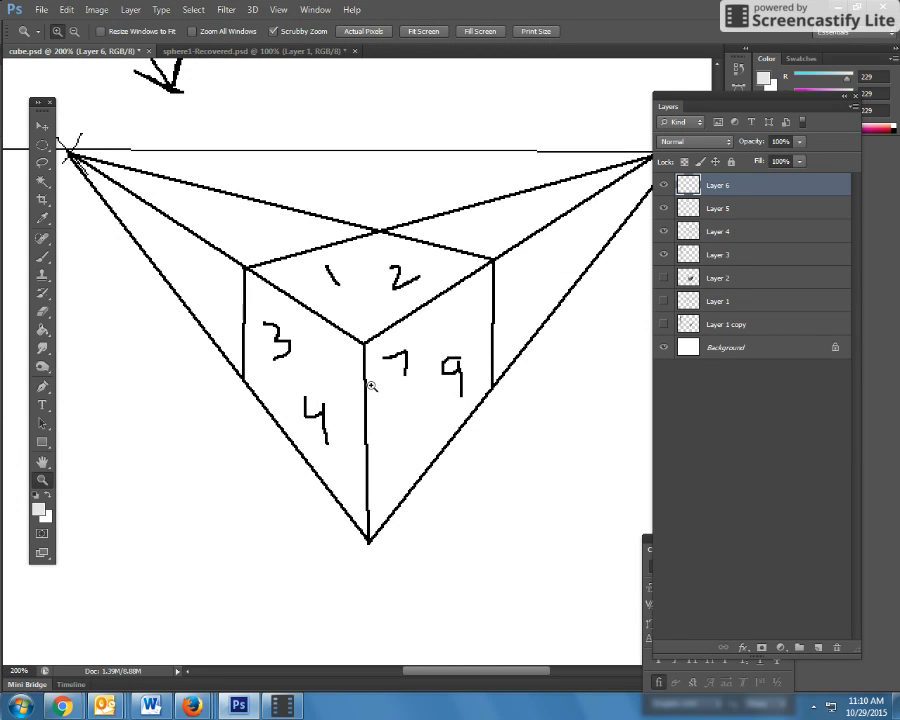
click(42, 256)
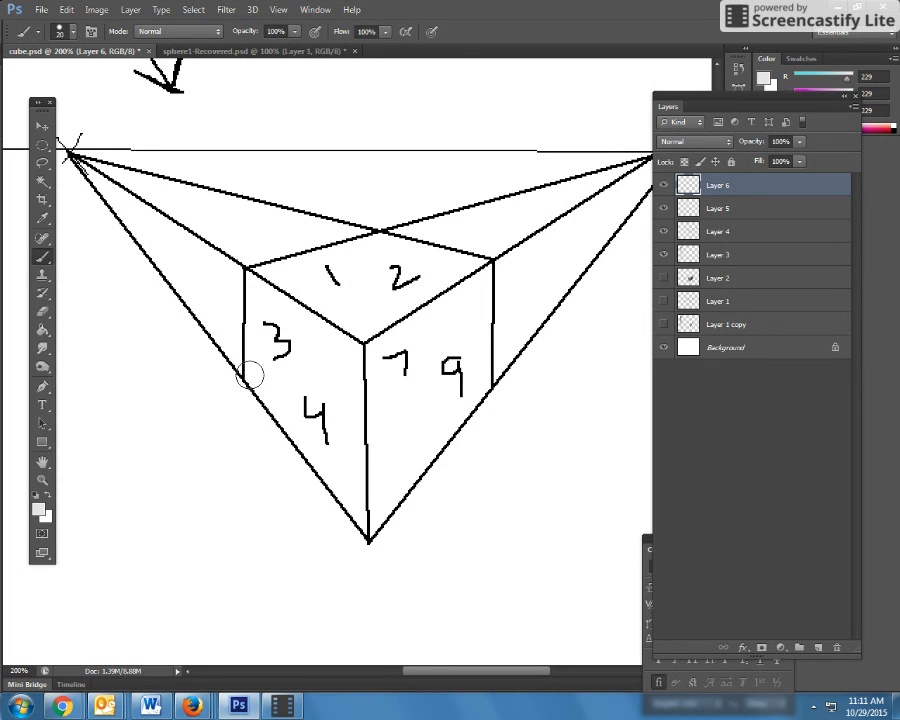
mouse_move(270, 267)
mouse_down()
mouse_move(360, 323)
mouse_move(383, 246)
mouse_move(303, 269)
mouse_move(337, 270)
mouse_move(348, 307)
mouse_up()
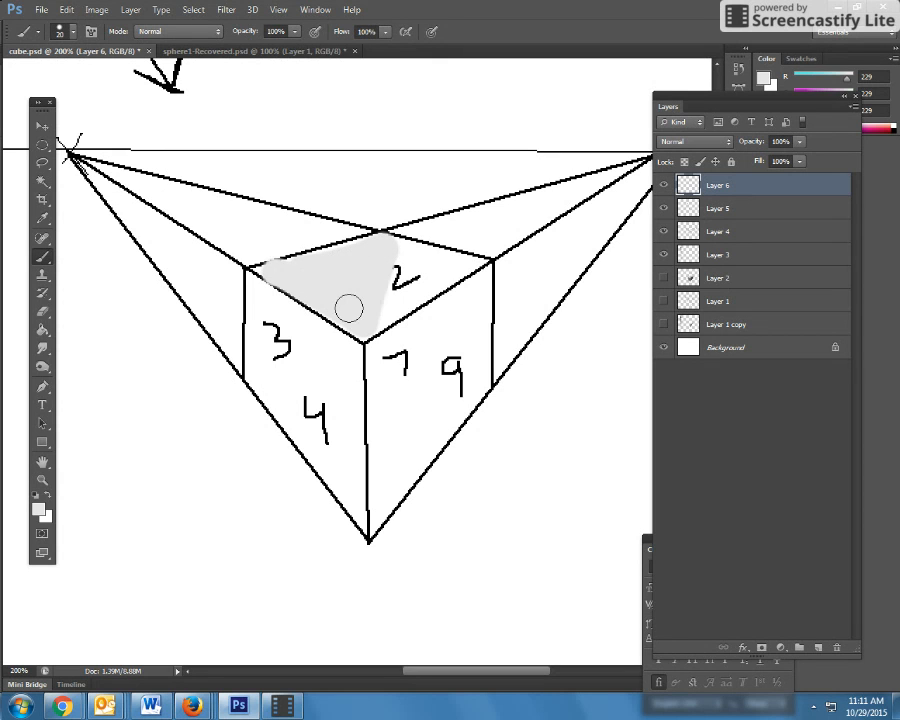
- Sample grey value 2 from the scale and brush it over the area marked 2 on the cube's top face
click(42, 217)
click(42, 481)
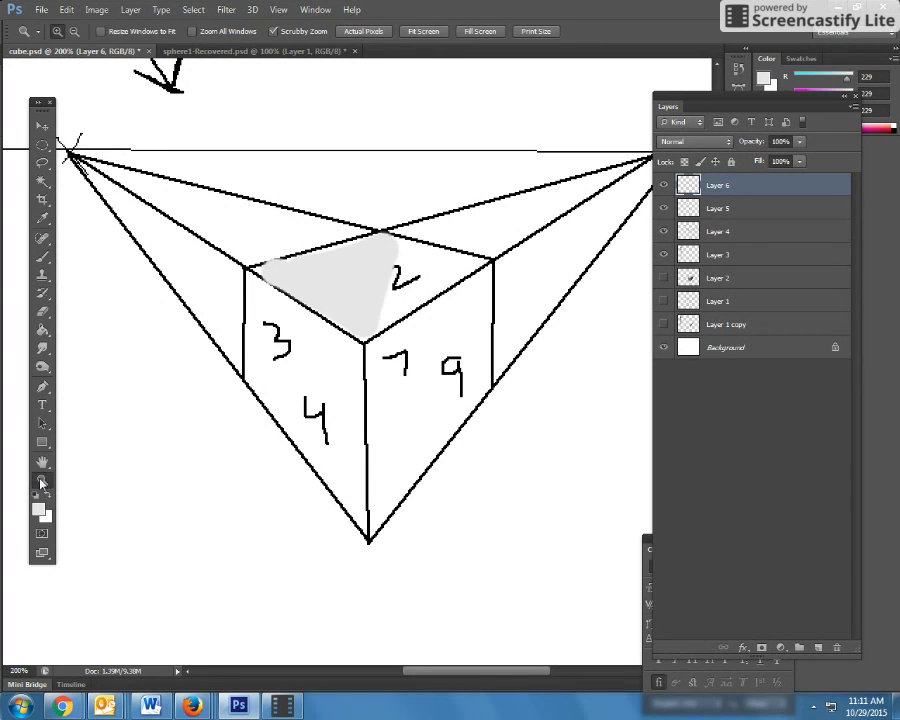
click(42, 461)
drag(82, 458, 366, 396)
drag(62, 392, 237, 392)
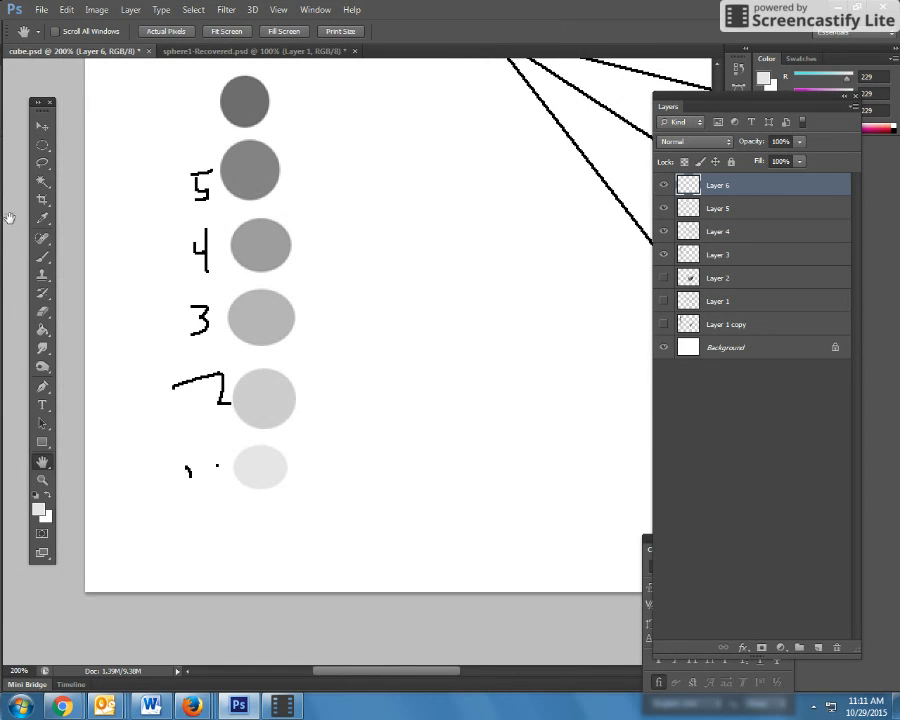
click(42, 217)
click(250, 392)
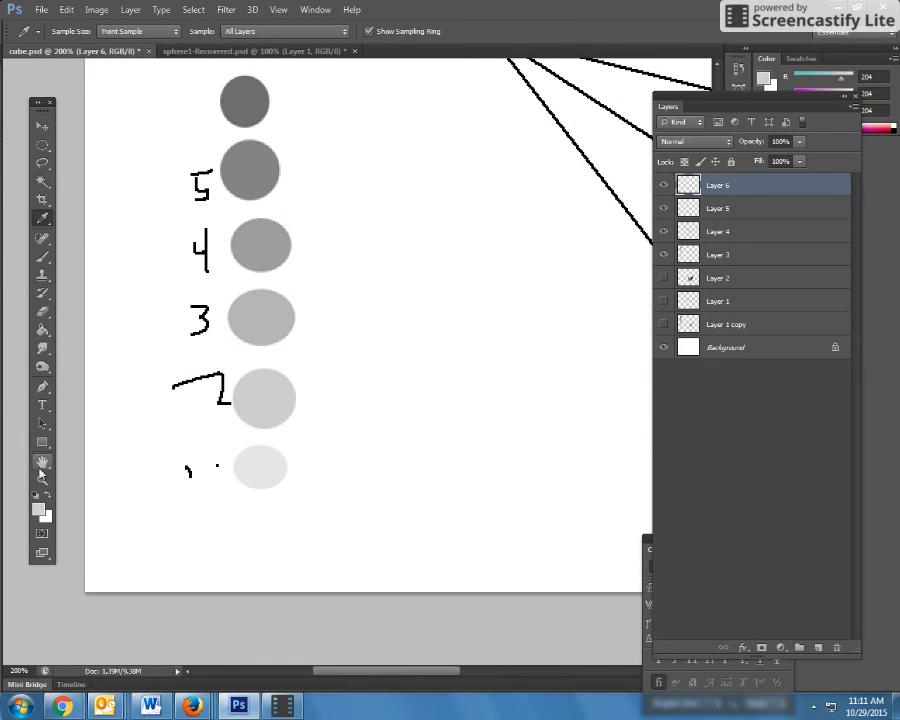
click(42, 464)
drag(450, 352, 287, 386)
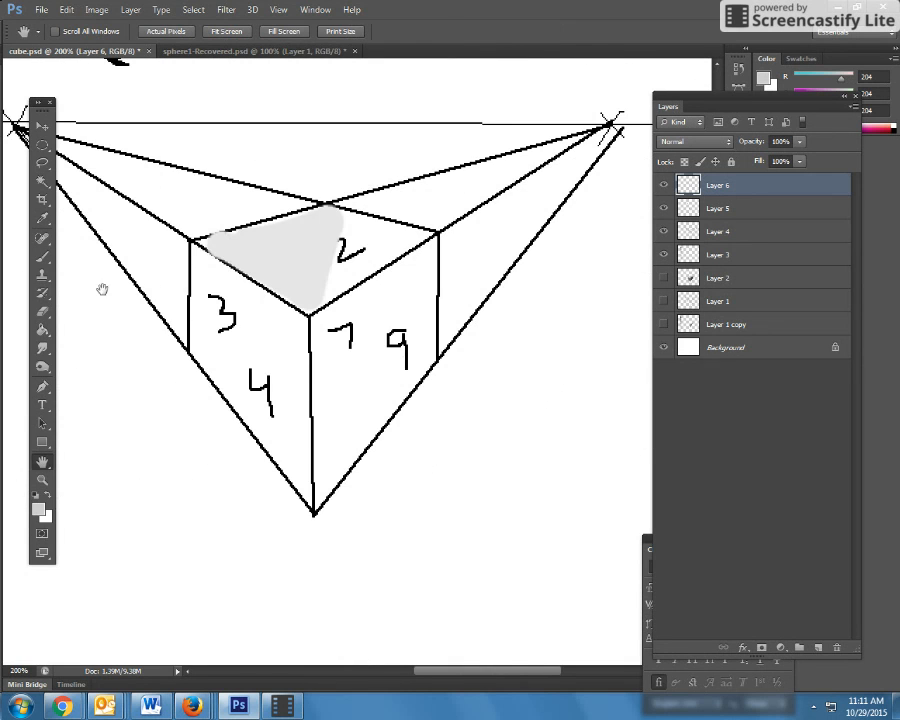
click(42, 255)
mouse_move(327, 213)
mouse_down()
mouse_move(312, 289)
mouse_move(385, 238)
mouse_move(342, 218)
mouse_move(394, 238)
mouse_move(352, 264)
mouse_move(354, 243)
mouse_move(325, 272)
mouse_up()
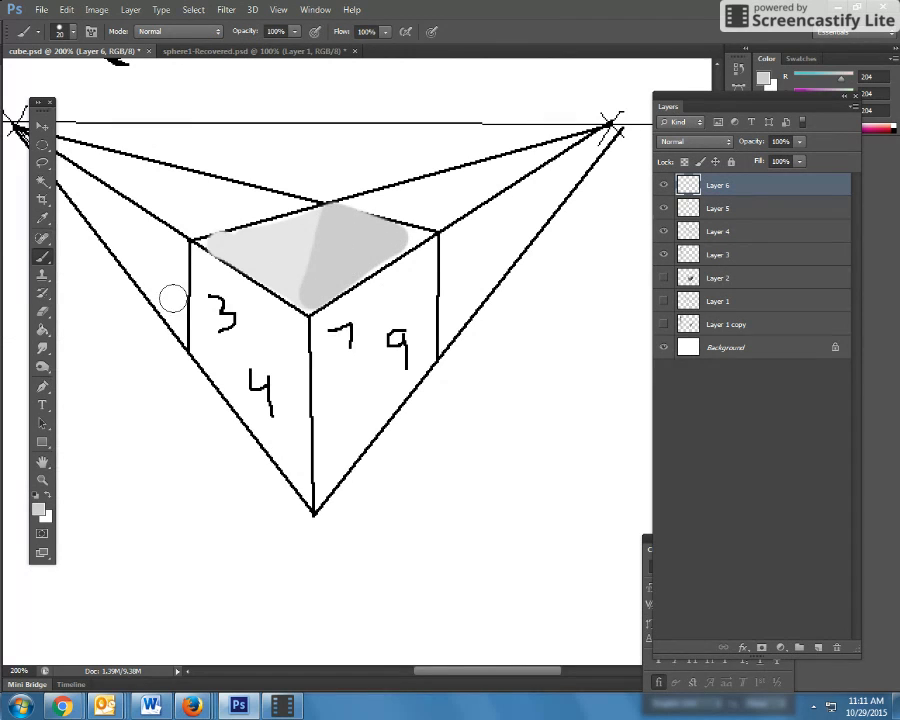
- Sample grey value 3 from the scale and brush it over the area marked 3 on the cube's left face
click(42, 218)
click(43, 462)
drag(153, 454, 439, 444)
drag(170, 436, 343, 401)
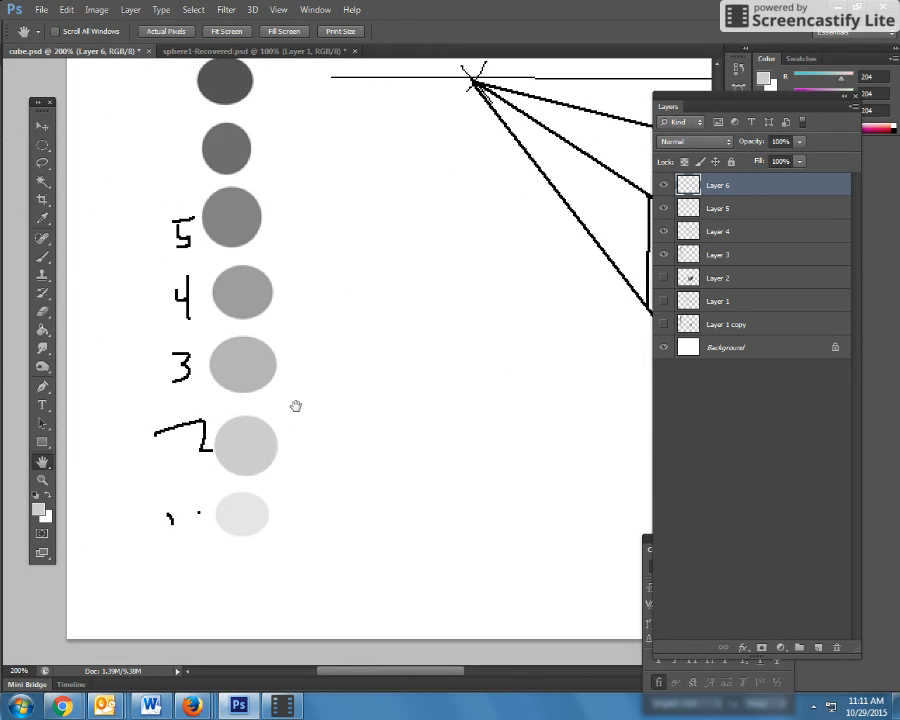
click(42, 218)
click(254, 351)
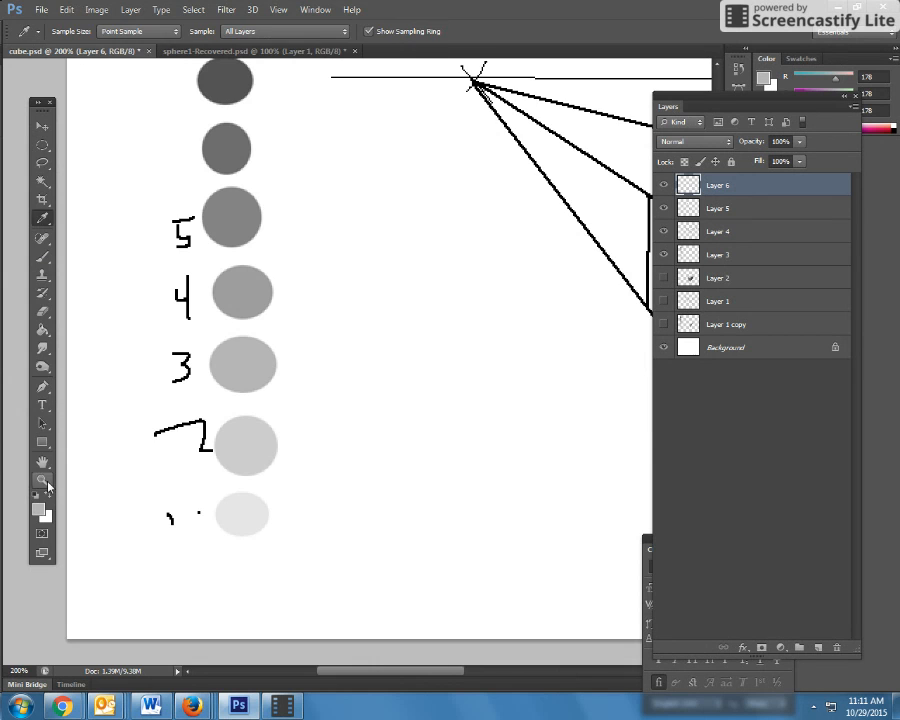
click(46, 481)
click(43, 465)
drag(401, 431, 153, 461)
drag(382, 411, 315, 410)
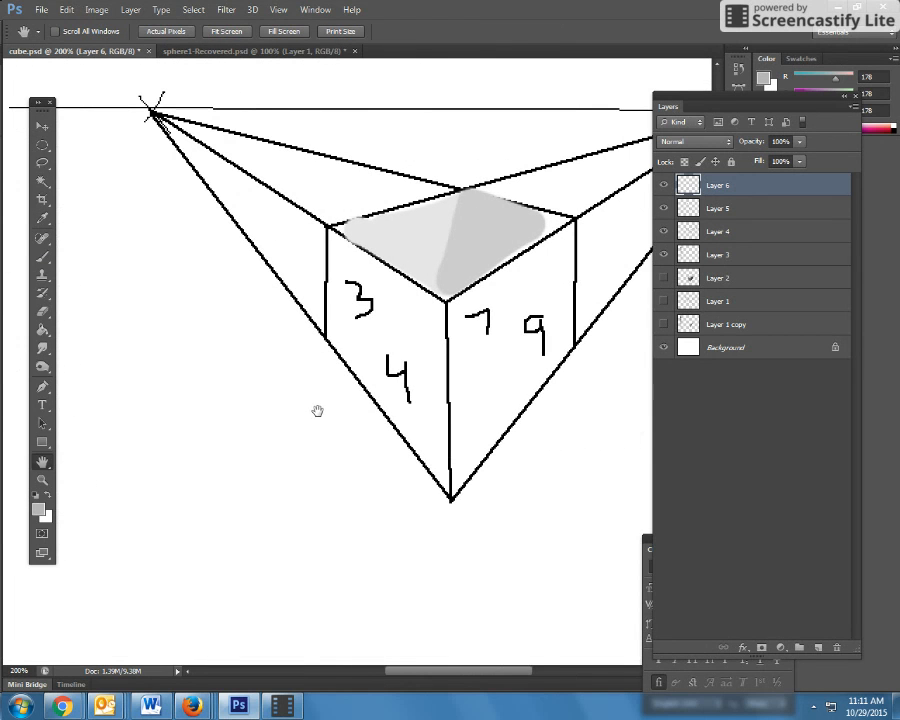
key(b)
click(338, 256)
mouse_move(338, 256)
mouse_down()
mouse_move(341, 341)
mouse_move(416, 315)
mouse_move(412, 300)
mouse_move(348, 253)
mouse_move(358, 311)
mouse_move(364, 287)
mouse_move(366, 309)
mouse_up()
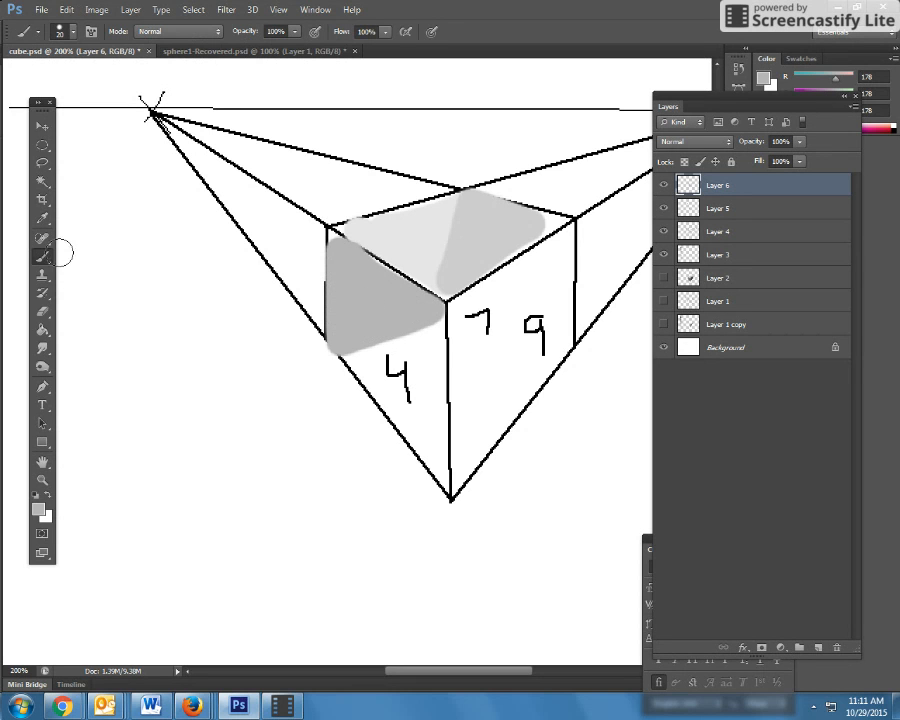
- Sample grey value 4 from the scale and brush it over the area marked 4 on the cube's left face
click(42, 464)
drag(122, 460, 301, 400)
drag(129, 434, 233, 428)
click(42, 218)
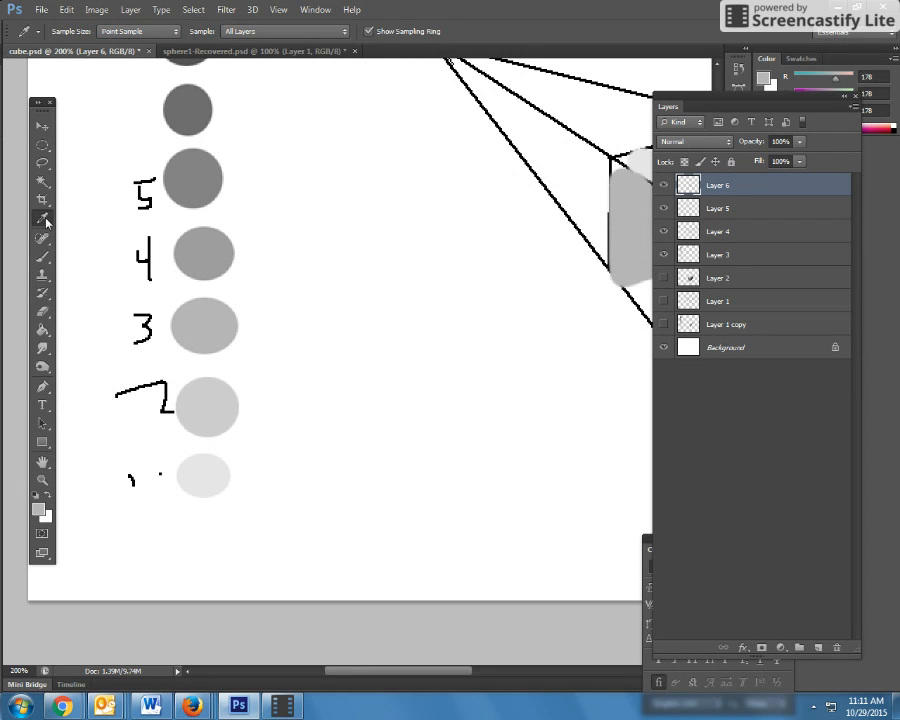
click(205, 245)
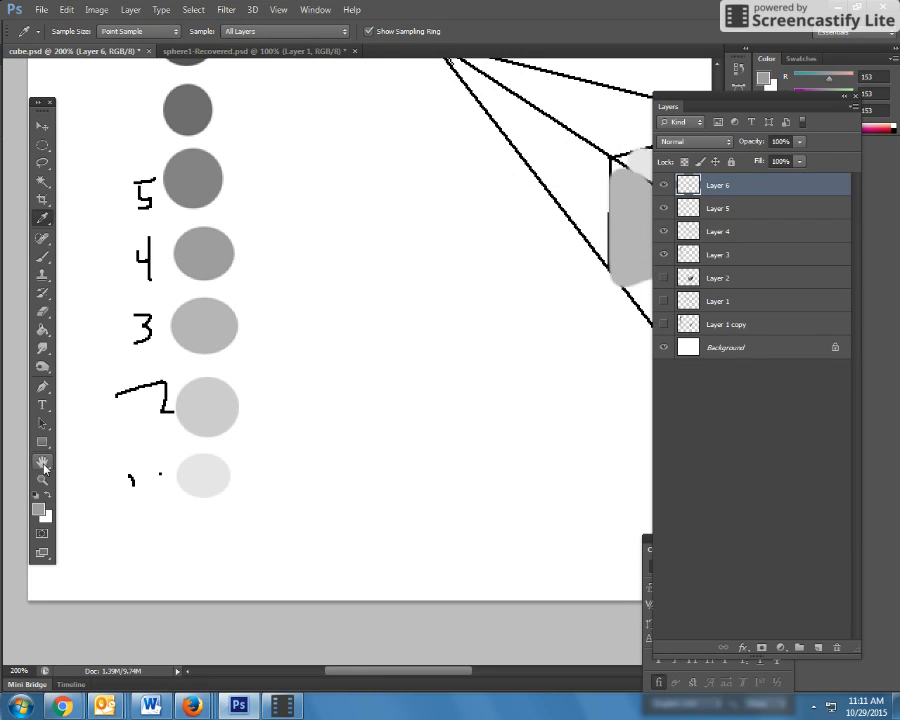
click(42, 464)
drag(466, 375, 369, 400)
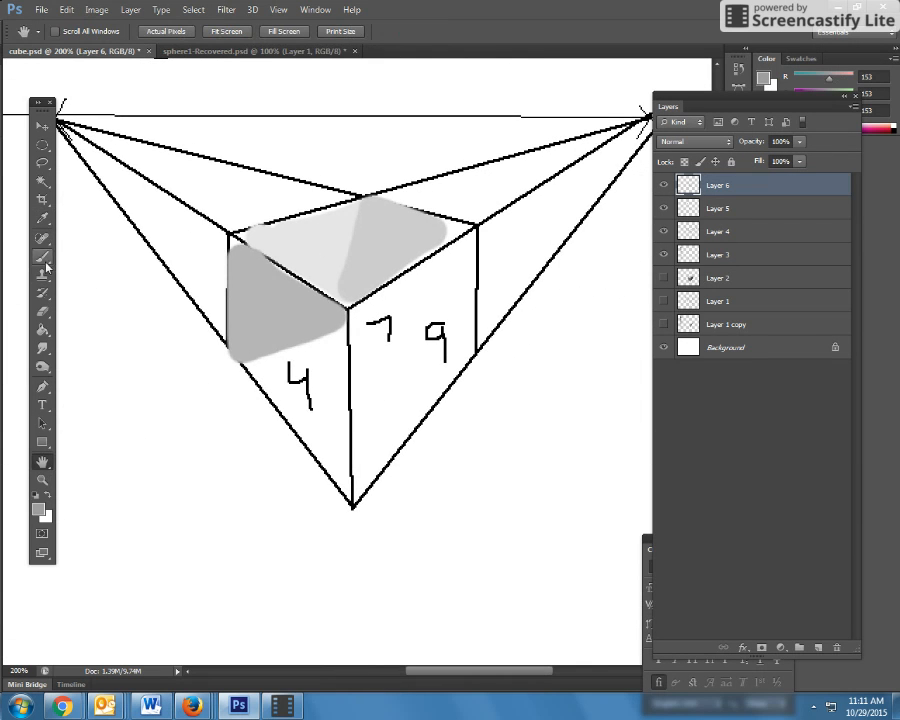
click(43, 259)
mouse_move(311, 301)
mouse_down()
mouse_move(334, 323)
mouse_move(247, 363)
mouse_move(338, 485)
mouse_move(340, 327)
mouse_move(287, 372)
mouse_move(312, 419)
mouse_move(312, 356)
mouse_move(317, 414)
mouse_up()
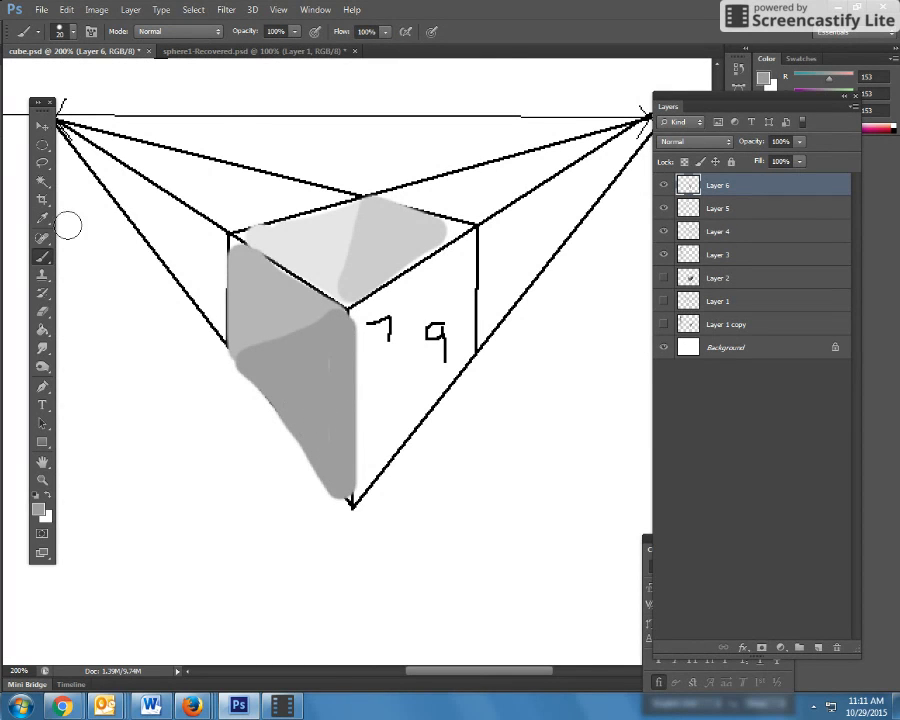
- Sample the seventh grey, counted from the lightest, and brush it over the area marked 7 on the cube's right face
click(50, 221)
click(42, 461)
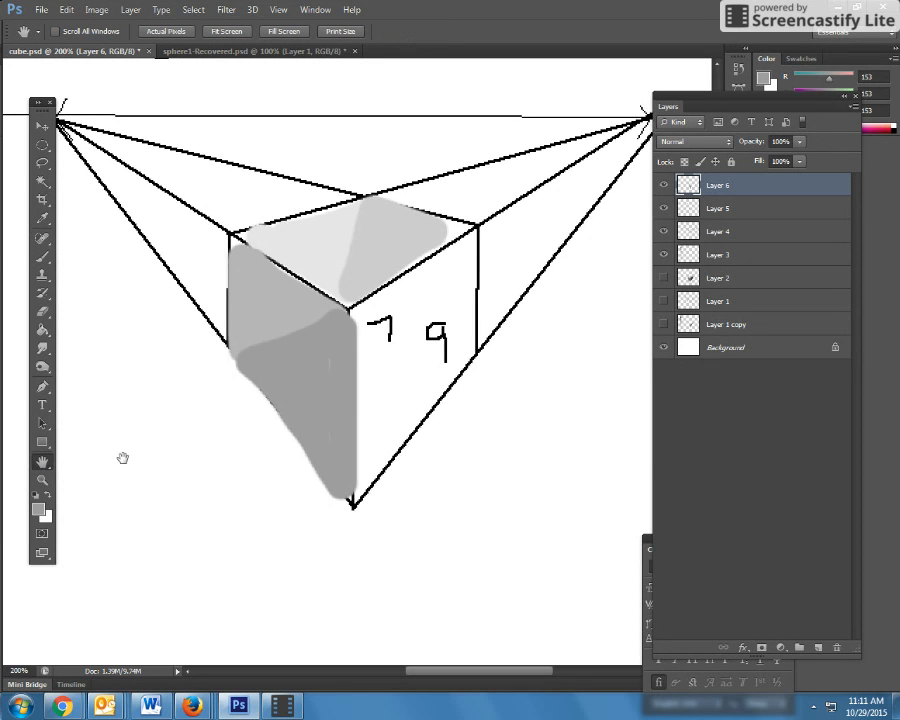
drag(122, 456, 277, 500)
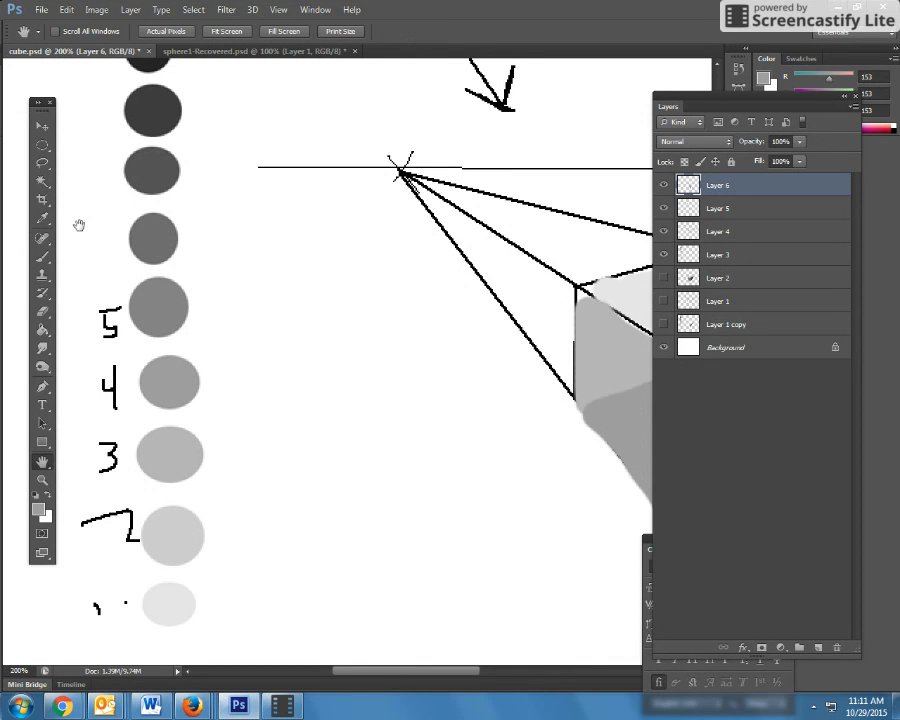
key(i)
click(158, 162)
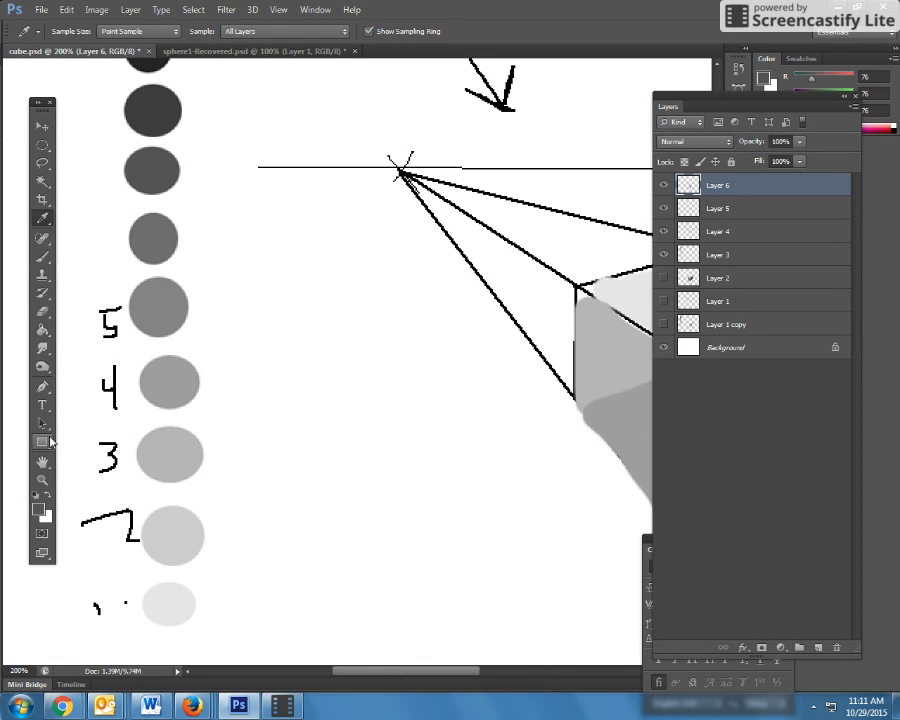
click(42, 461)
drag(380, 420, 189, 430)
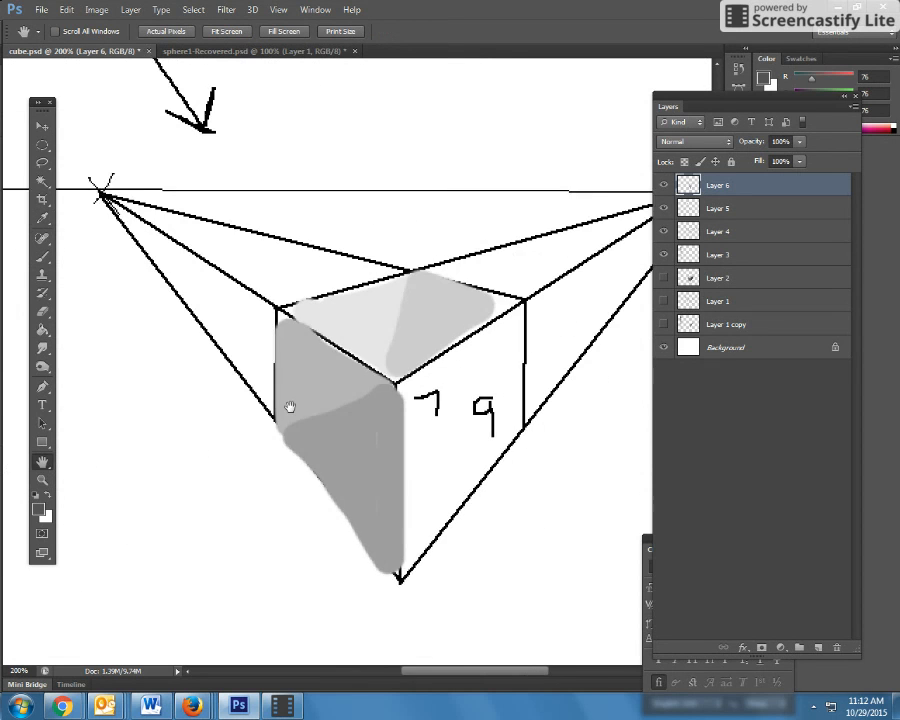
drag(289, 406, 223, 416)
click(42, 256)
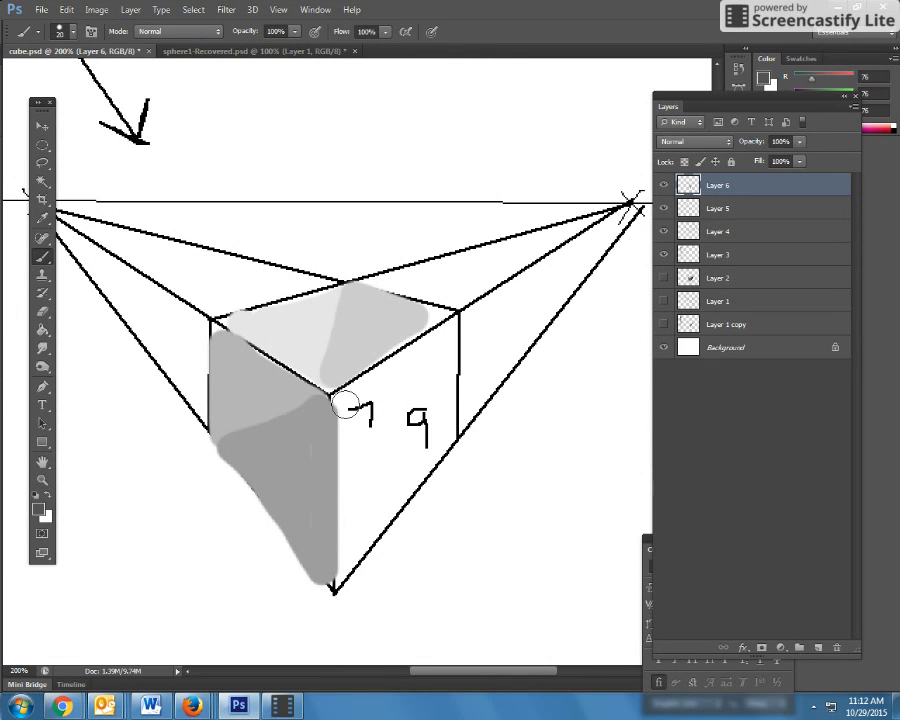
mouse_move(345, 405)
mouse_down()
mouse_move(445, 328)
mouse_move(343, 570)
mouse_move(349, 410)
mouse_move(351, 510)
mouse_move(395, 378)
mouse_up()
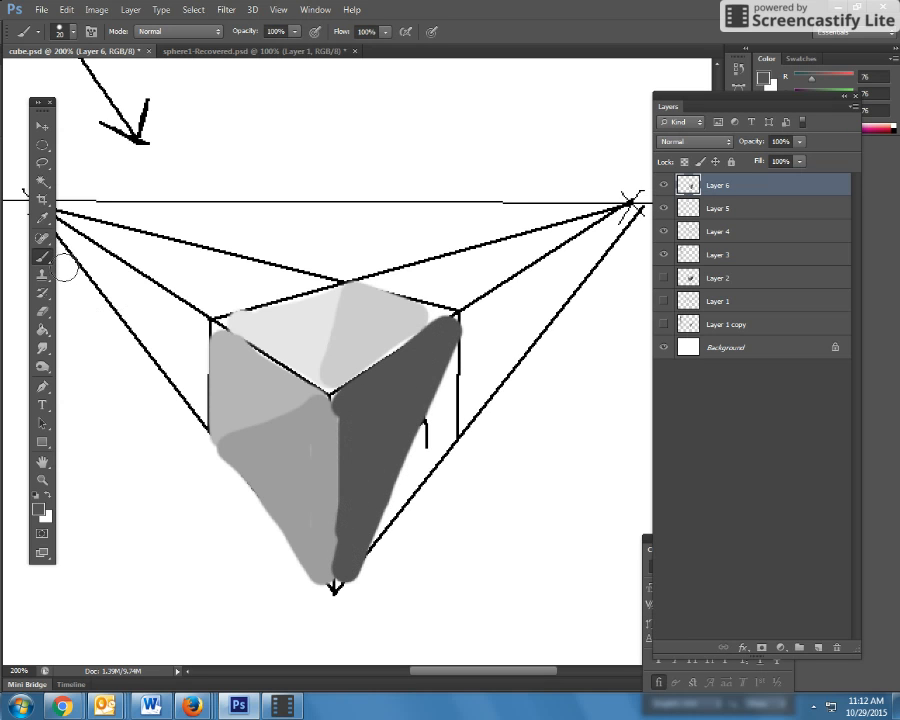
- Sample the ninth, near-black grey from the scale and brush it over the area marked 9 on the cube's right face
click(42, 218)
click(42, 463)
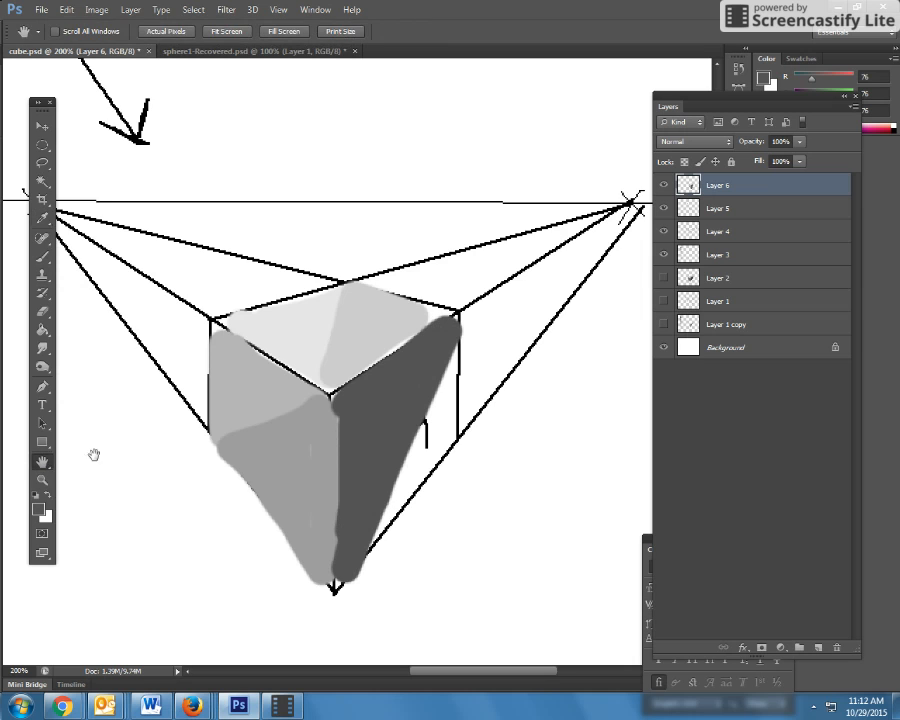
drag(92, 452, 263, 473)
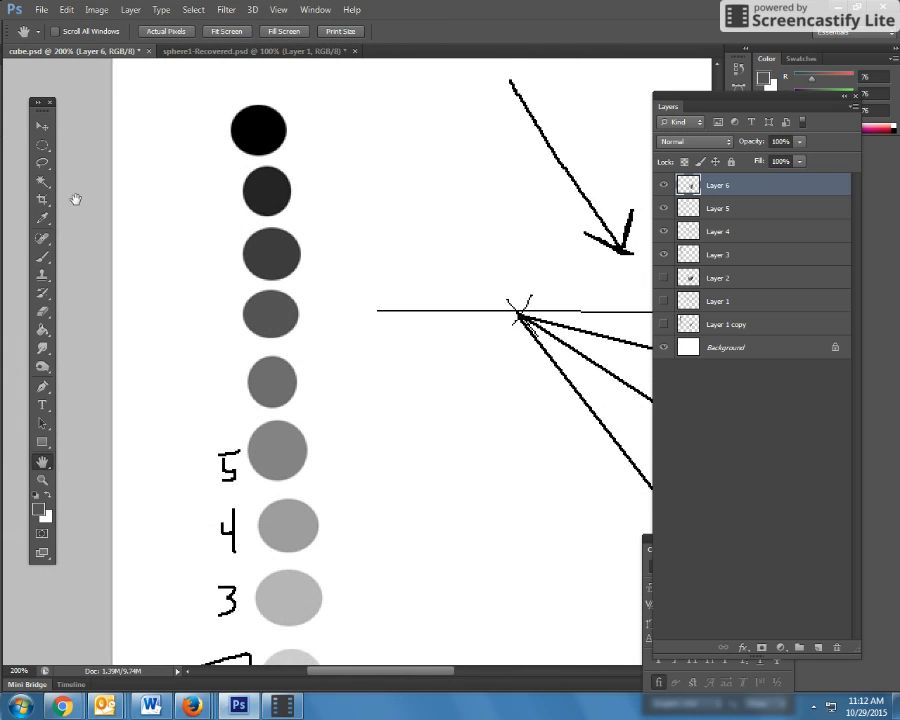
click(42, 218)
click(273, 202)
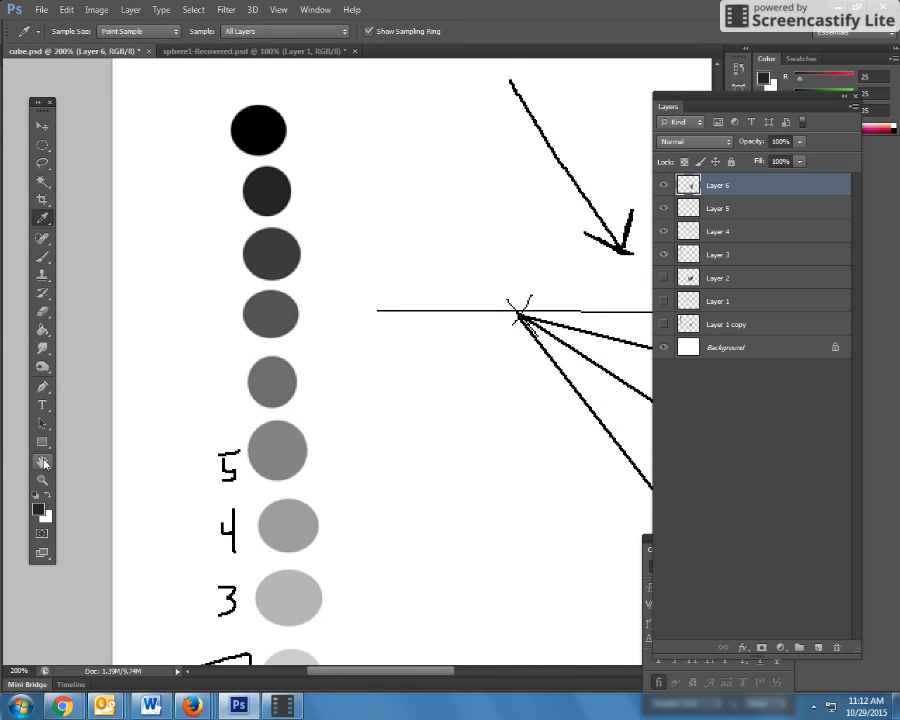
click(43, 462)
drag(417, 417, 144, 420)
drag(600, 409, 372, 404)
drag(525, 408, 478, 287)
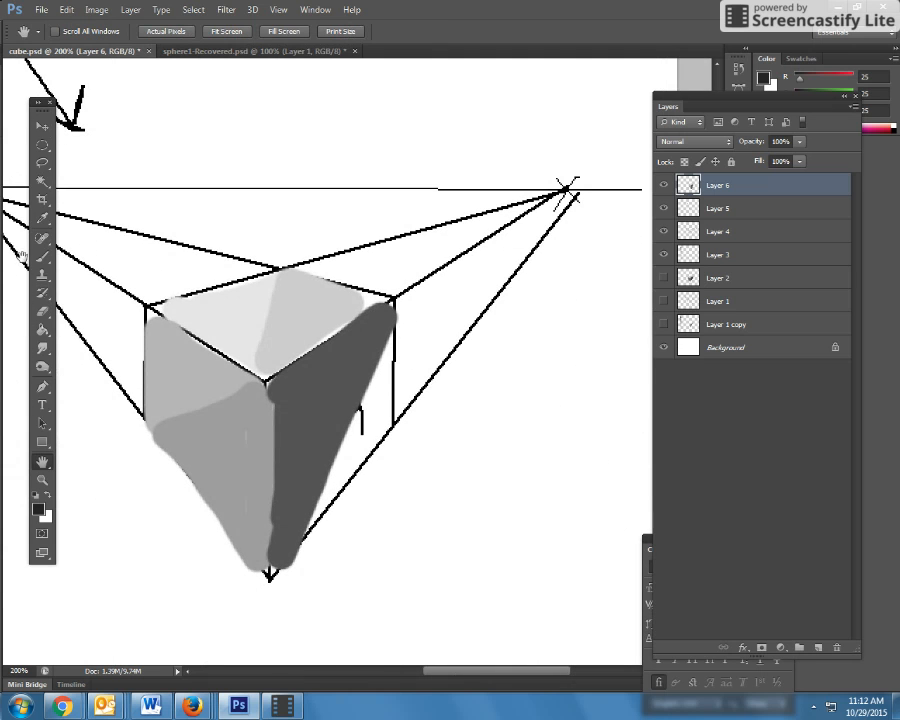
click(42, 256)
mouse_move(371, 340)
mouse_down()
mouse_move(315, 452)
mouse_move(289, 544)
mouse_move(376, 410)
mouse_move(381, 341)
mouse_move(338, 460)
mouse_move(336, 444)
mouse_move(300, 463)
mouse_up()
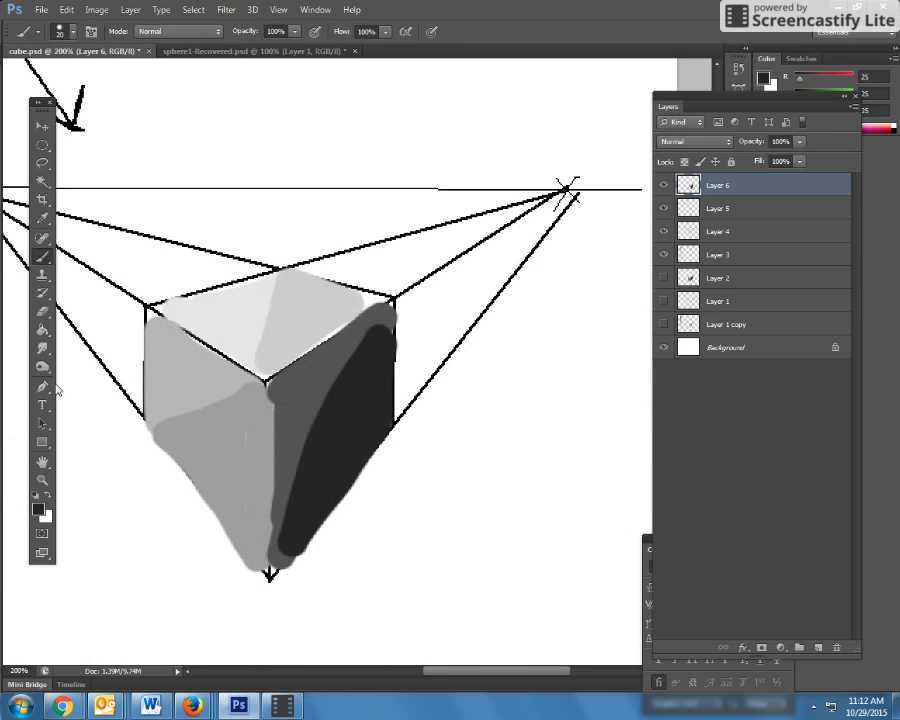
- Set the Smudge tool to 16 px and 33% strength and blend the two greys on the cube's top face
click(44, 348)
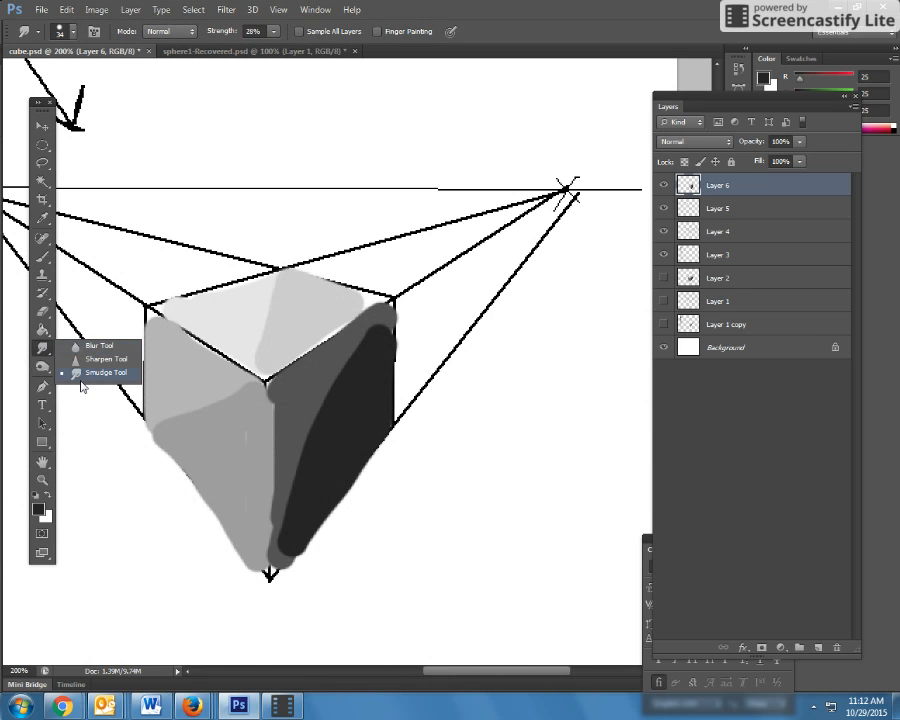
click(81, 380)
click(57, 31)
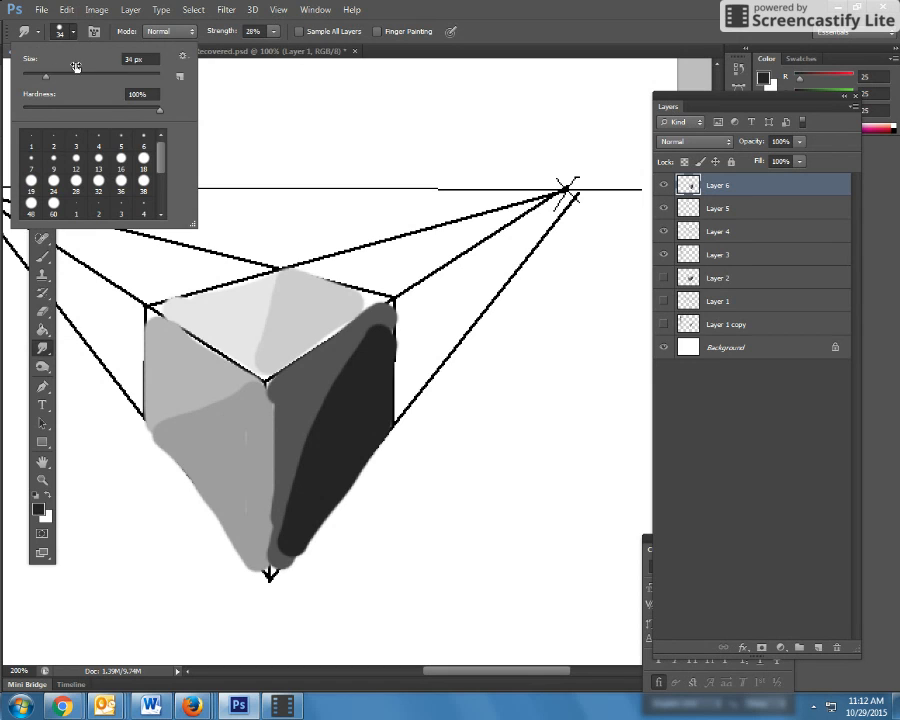
drag(45, 76, 43, 79)
click(274, 32)
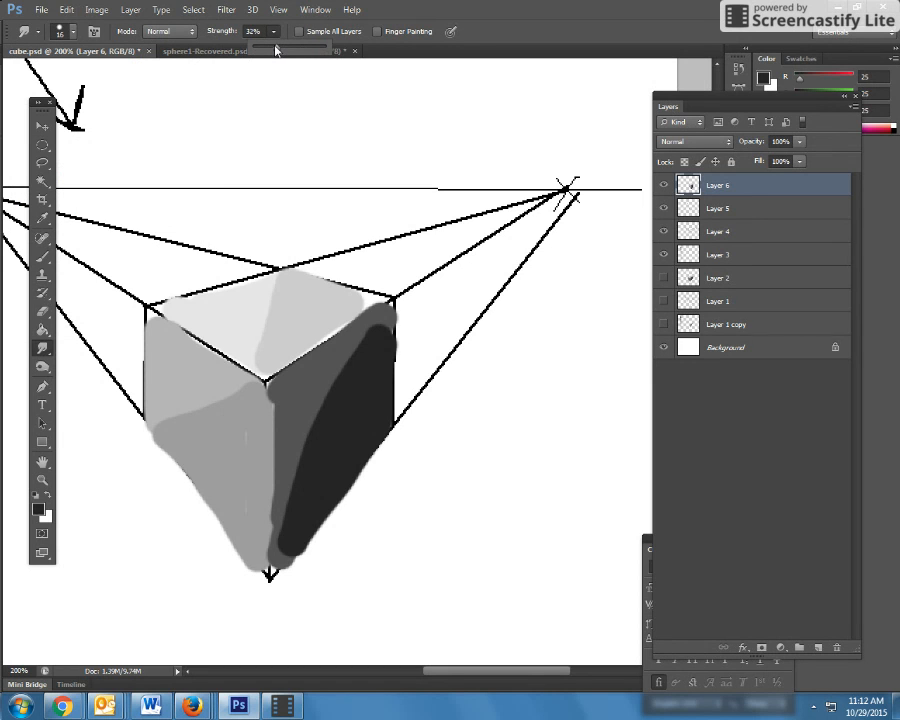
mouse_move(251, 319)
mouse_down()
mouse_move(287, 284)
mouse_move(298, 300)
mouse_move(293, 337)
mouse_move(253, 353)
mouse_move(270, 364)
mouse_move(234, 349)
mouse_move(264, 346)
mouse_move(279, 312)
mouse_move(305, 295)
mouse_move(262, 297)
mouse_move(263, 339)
mouse_up()
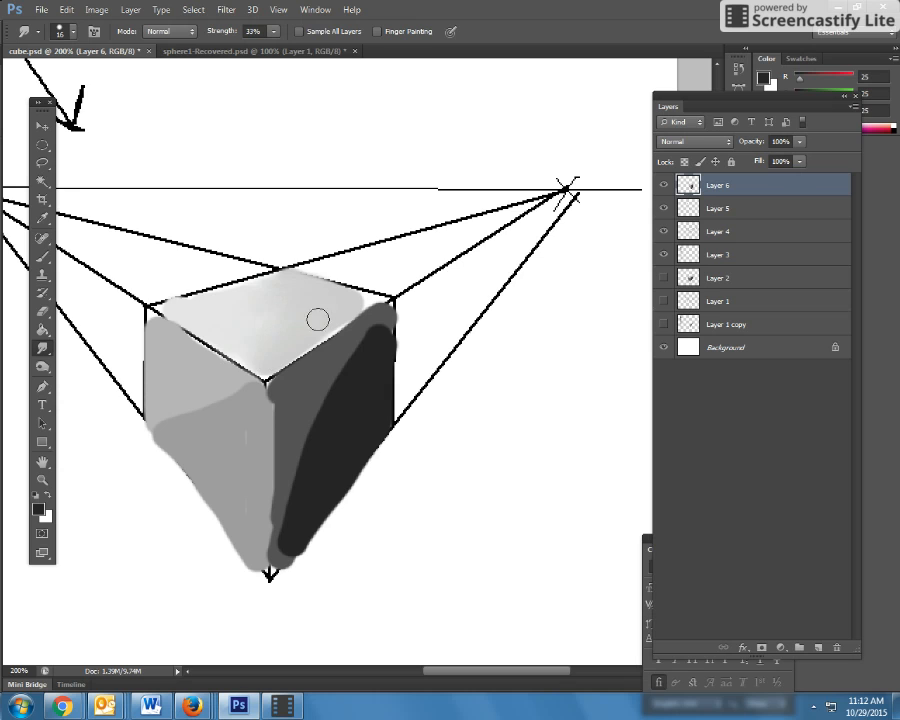
- Smudge the boundary between the two greys on the cube's left face into a smooth gradient
mouse_move(201, 374)
mouse_down()
mouse_move(231, 420)
mouse_move(222, 444)
mouse_move(198, 460)
mouse_move(168, 369)
mouse_move(172, 418)
mouse_move(162, 419)
mouse_move(177, 446)
mouse_move(207, 466)
mouse_up()
drag(203, 410, 222, 495)
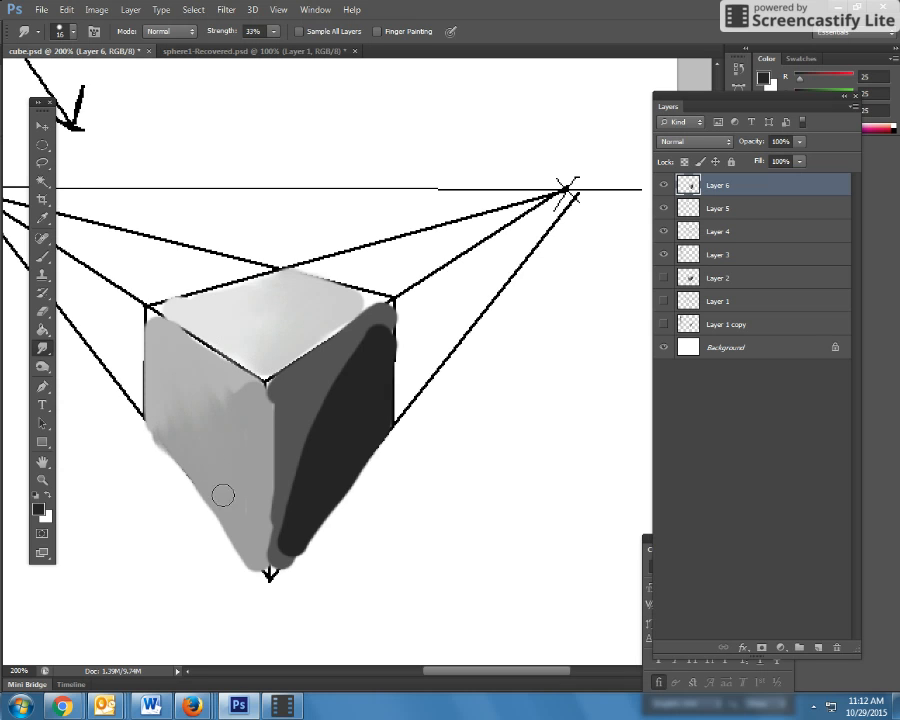
mouse_move(216, 443)
mouse_down()
mouse_move(231, 413)
mouse_move(246, 446)
mouse_move(248, 411)
mouse_move(258, 429)
mouse_move(223, 475)
mouse_move(183, 345)
mouse_move(166, 339)
mouse_move(175, 368)
mouse_move(170, 420)
mouse_move(241, 395)
mouse_move(224, 384)
mouse_move(202, 389)
mouse_move(209, 448)
mouse_up()
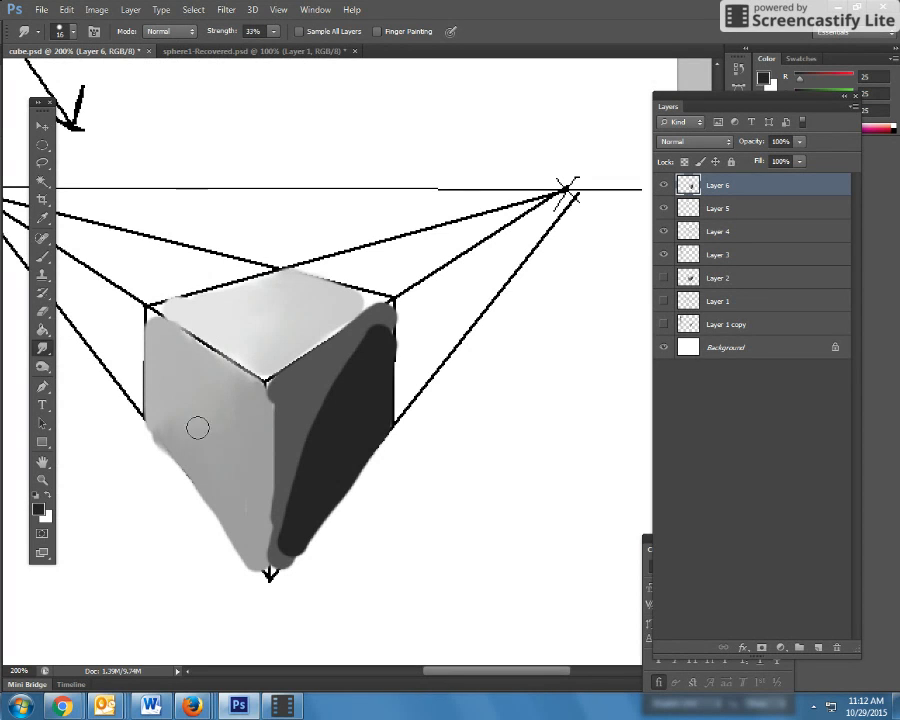
- Smudge the boundary between the dark grey and near-black areas on the cube's right face into a smooth gradient
mouse_move(337, 346)
mouse_down()
mouse_move(401, 350)
mouse_move(347, 380)
mouse_move(357, 398)
mouse_move(341, 408)
mouse_move(303, 400)
mouse_move(295, 419)
mouse_move(323, 451)
mouse_move(321, 469)
mouse_move(305, 486)
mouse_move(310, 502)
mouse_move(280, 537)
mouse_move(284, 527)
mouse_move(281, 551)
mouse_move(290, 521)
mouse_move(286, 542)
mouse_move(284, 487)
mouse_move(276, 502)
mouse_move(281, 544)
mouse_move(300, 487)
mouse_move(270, 505)
mouse_move(332, 369)
mouse_move(356, 337)
mouse_move(340, 395)
mouse_move(387, 339)
mouse_move(389, 313)
mouse_move(354, 357)
mouse_move(327, 361)
mouse_move(337, 411)
mouse_move(337, 386)
mouse_move(328, 382)
mouse_move(288, 393)
mouse_move(338, 441)
mouse_move(308, 459)
mouse_move(315, 474)
mouse_move(314, 419)
mouse_move(327, 393)
mouse_move(351, 412)
mouse_move(373, 386)
mouse_up()
drag(348, 342, 374, 329)
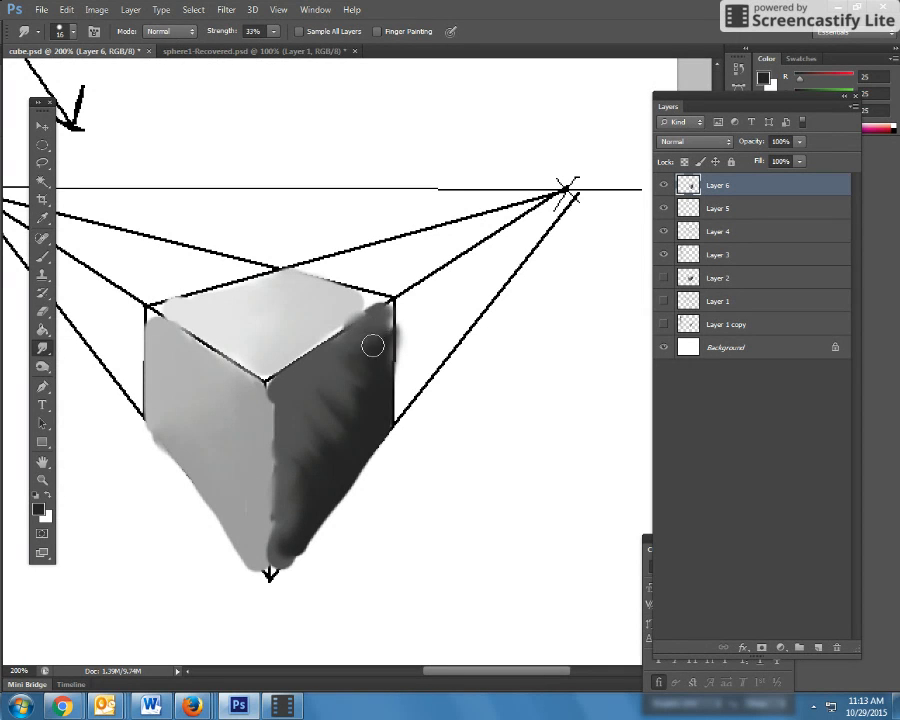
mouse_move(317, 418)
mouse_down()
mouse_move(283, 459)
mouse_move(333, 400)
mouse_move(328, 440)
mouse_up()
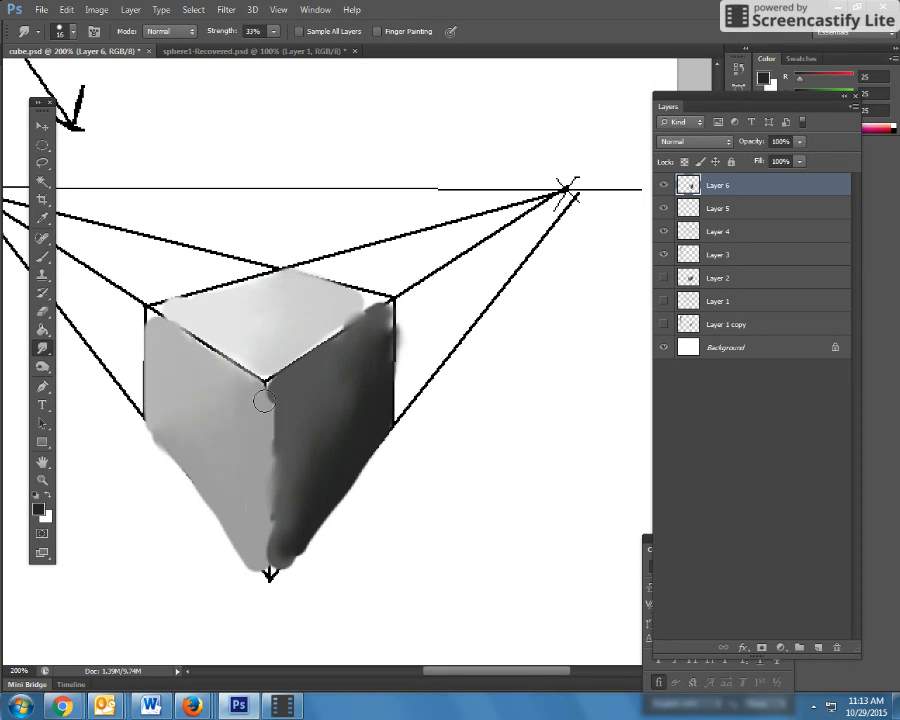
- Hide Layers 3, 4 and 5 and smudge the edges where the cube's three faces meet to close the white gaps
click(664, 209)
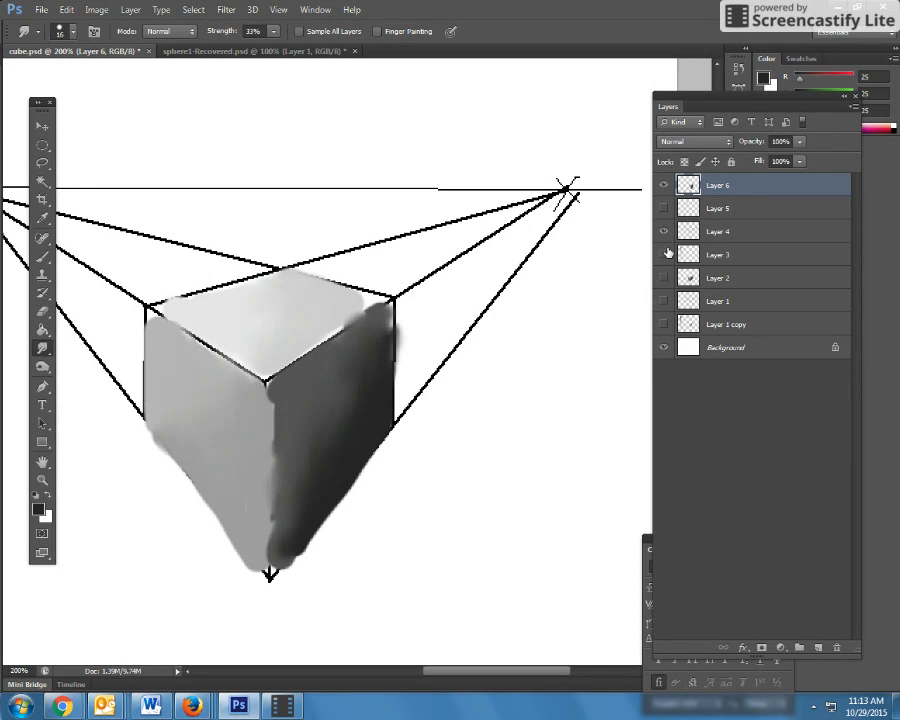
click(666, 232)
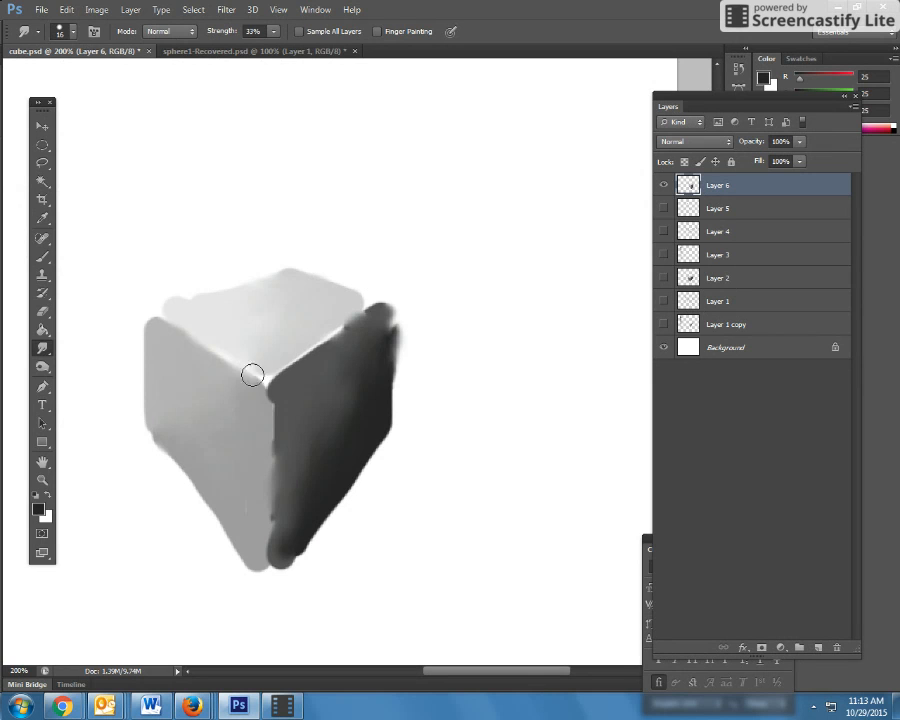
mouse_move(252, 375)
mouse_down()
mouse_move(368, 312)
mouse_move(302, 355)
mouse_move(340, 321)
mouse_move(298, 369)
mouse_move(322, 337)
mouse_move(259, 388)
mouse_move(270, 383)
mouse_move(267, 418)
mouse_move(273, 389)
mouse_move(273, 464)
mouse_move(274, 430)
mouse_up()
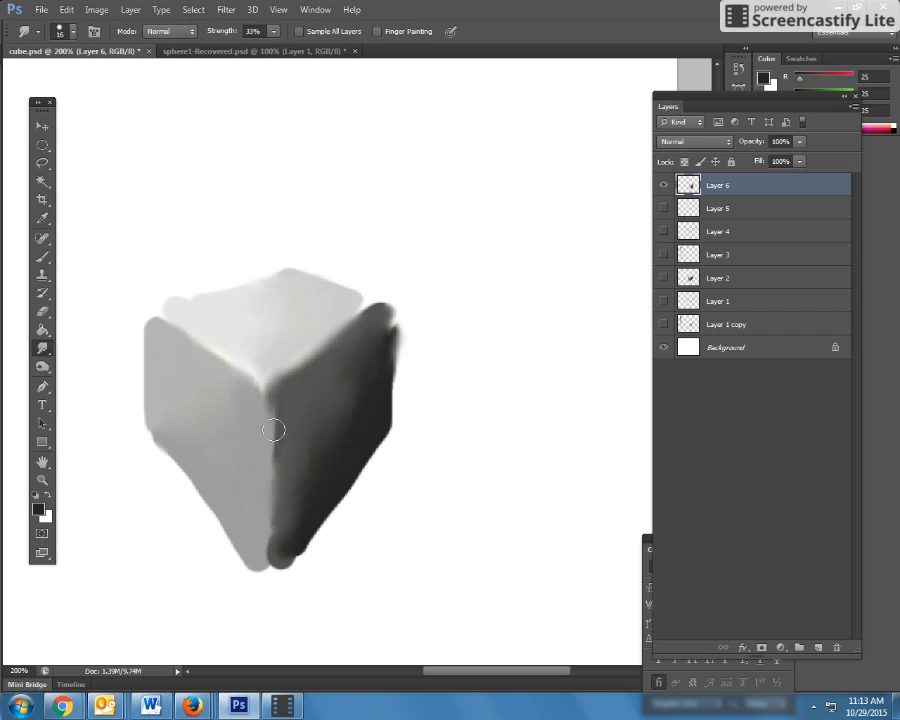
mouse_move(271, 533)
mouse_down()
mouse_move(264, 473)
mouse_move(263, 560)
mouse_up()
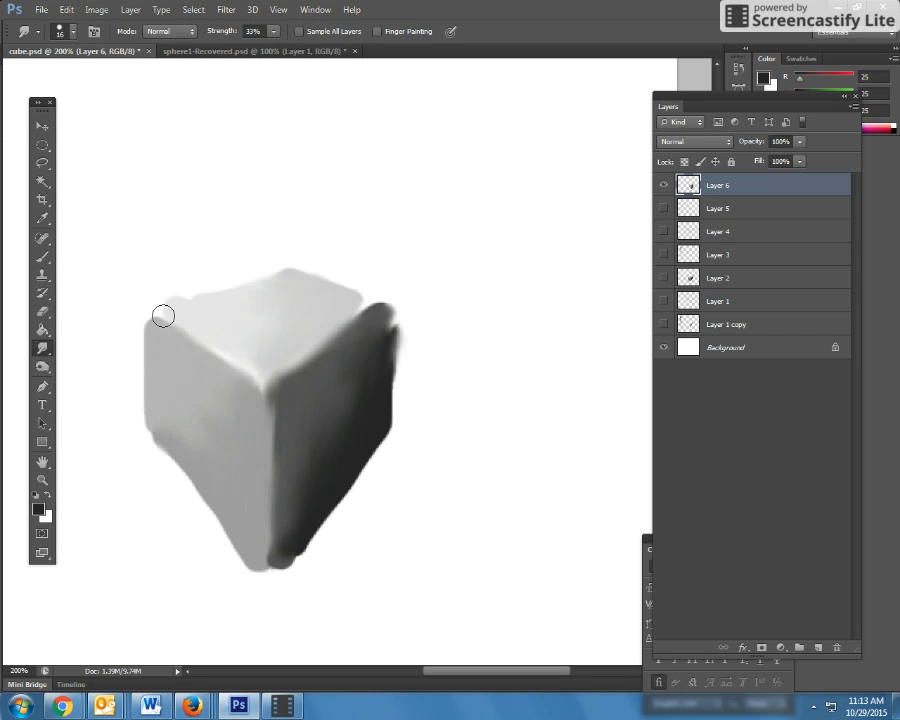
drag(161, 313, 258, 384)
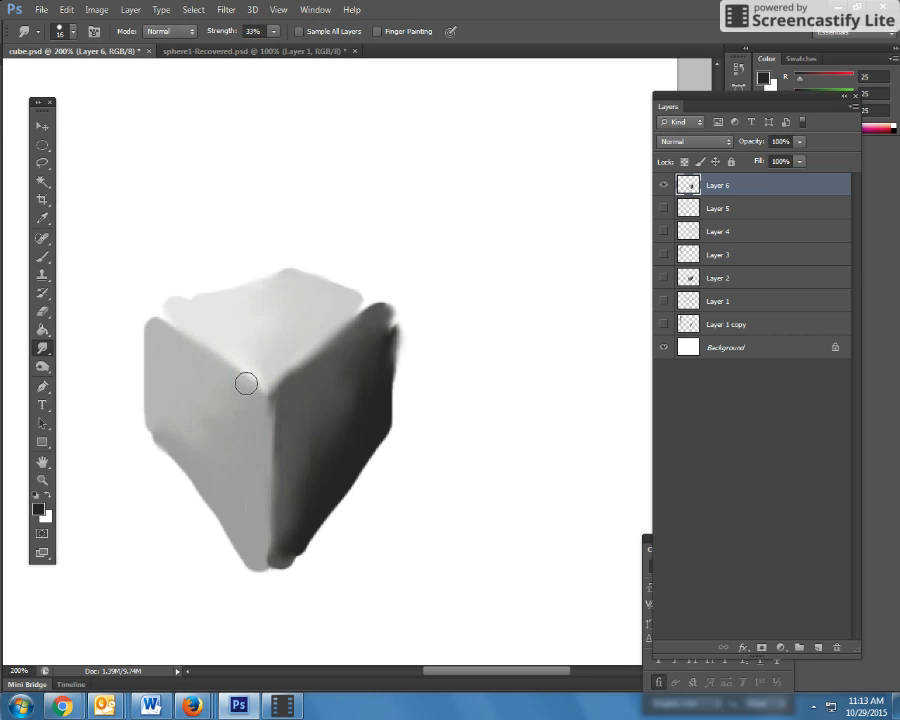
drag(245, 392, 266, 394)
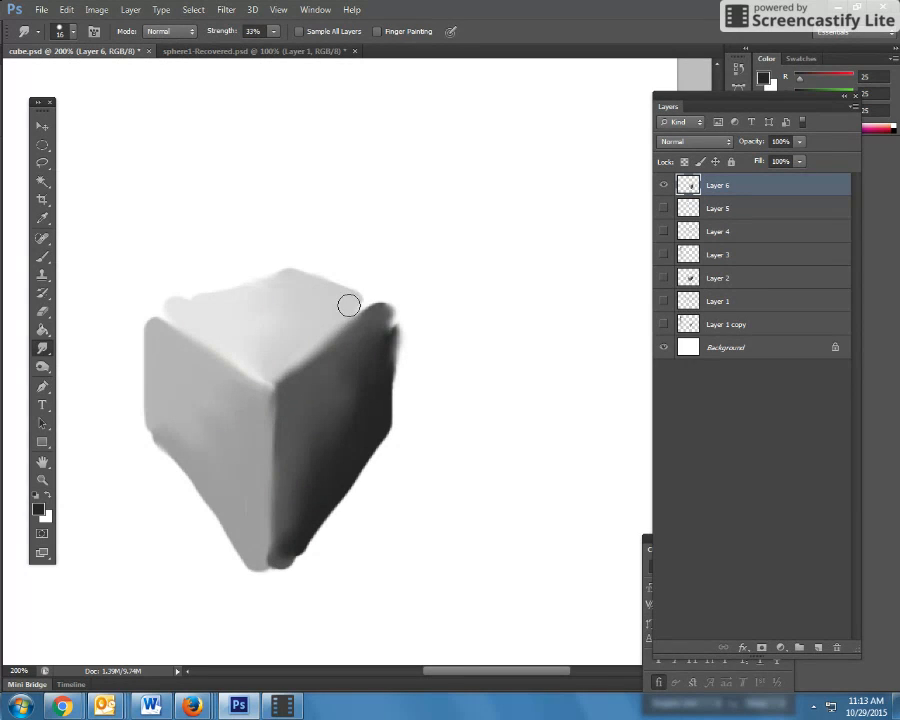
drag(349, 305, 366, 306)
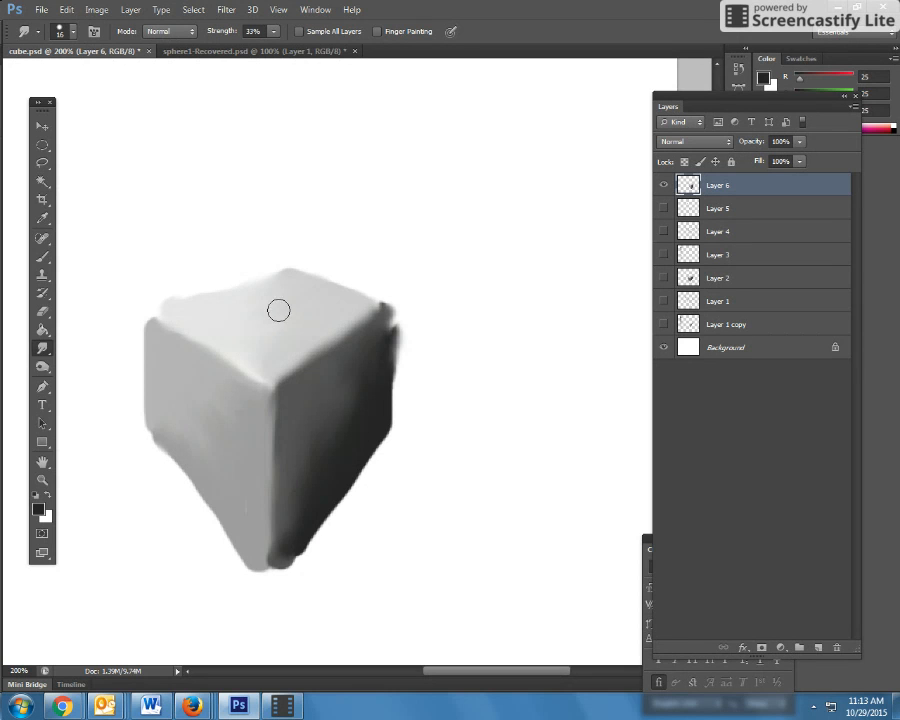
click(43, 369)
right_click(43, 369)
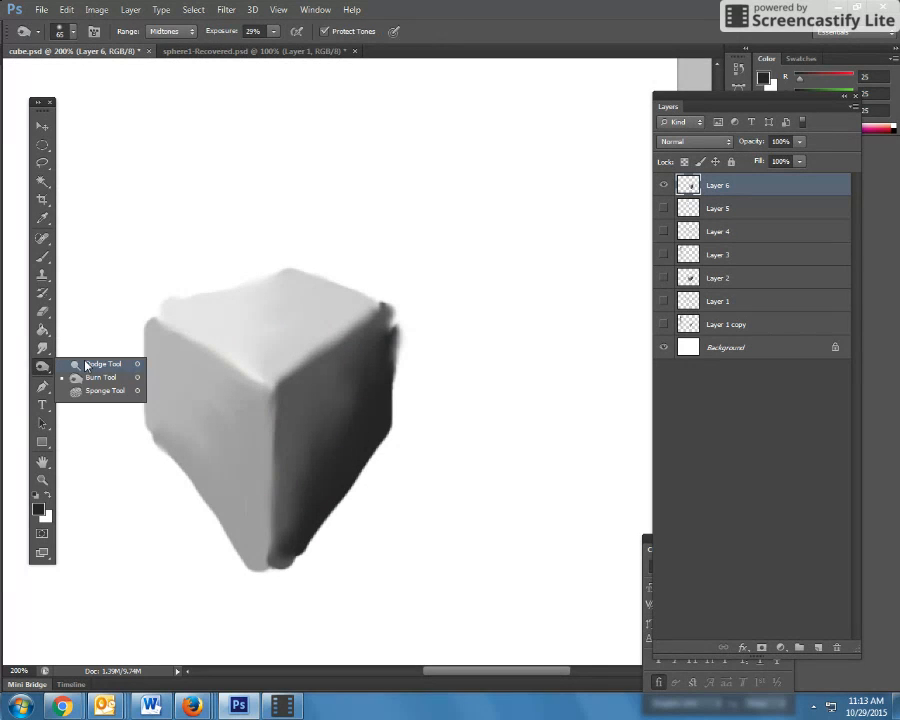
click(88, 366)
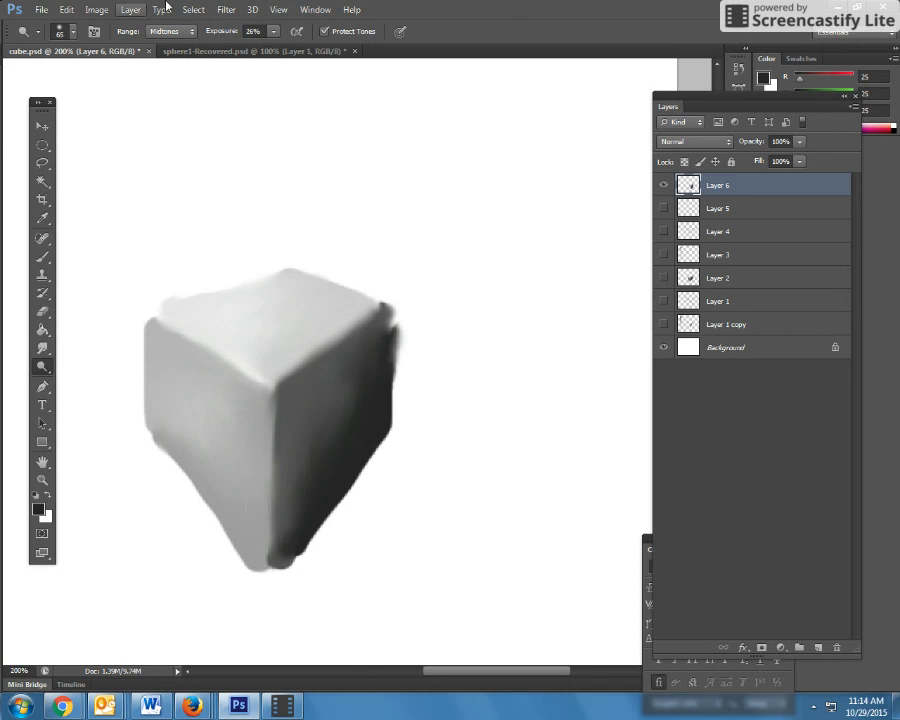
- Show Layer 4 as a guide and erase the excess shading in straight lines along the right face's outer and lower edges
click(44, 313)
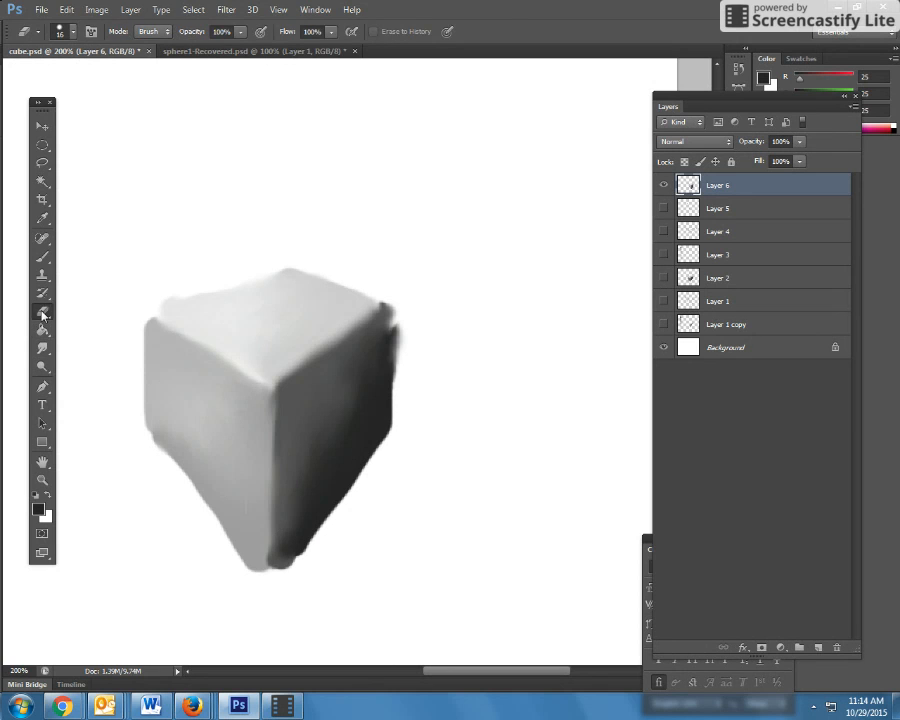
click(662, 231)
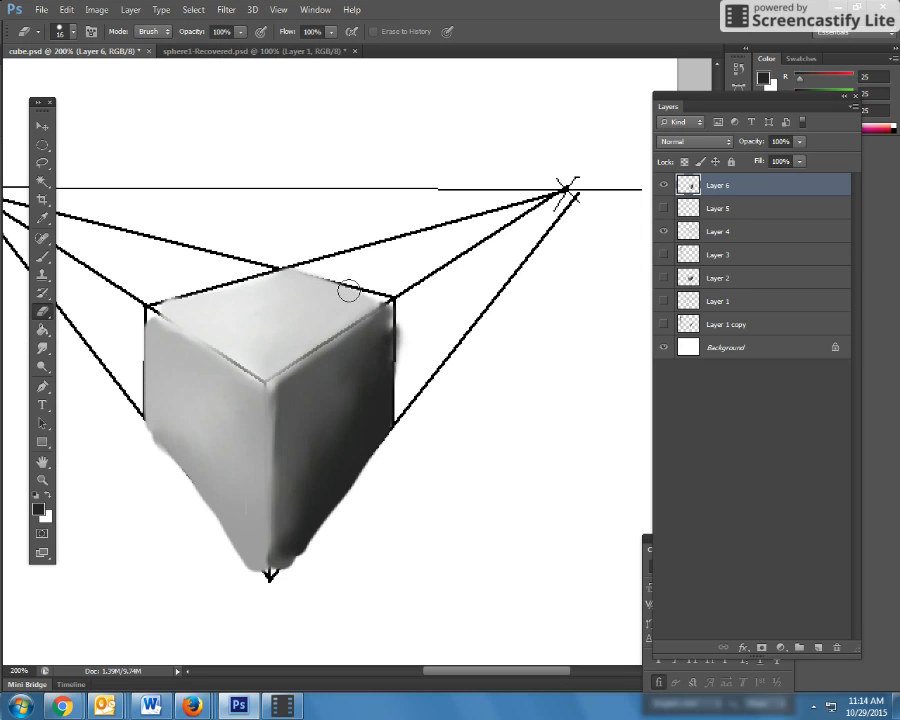
drag(385, 288, 392, 454)
click(66, 9)
click(70, 51)
key(ctrl+shift+z)
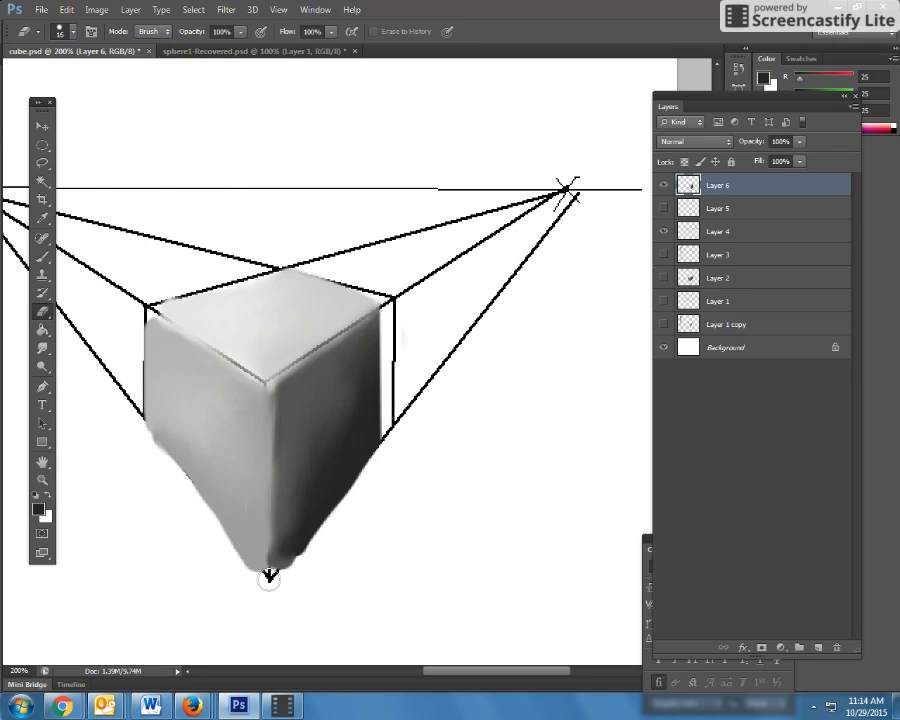
key(ctrl+shift+z)
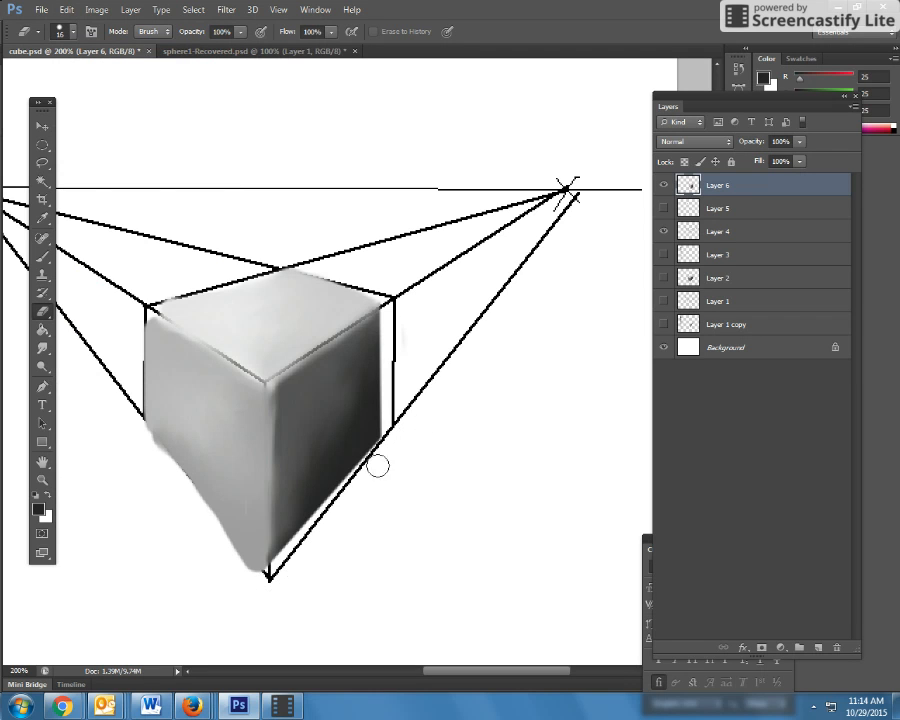
- Erase the excess shading along the left face's lower and outer edges and the top face's back edges, and hide Layer 4
drag(268, 577, 124, 404)
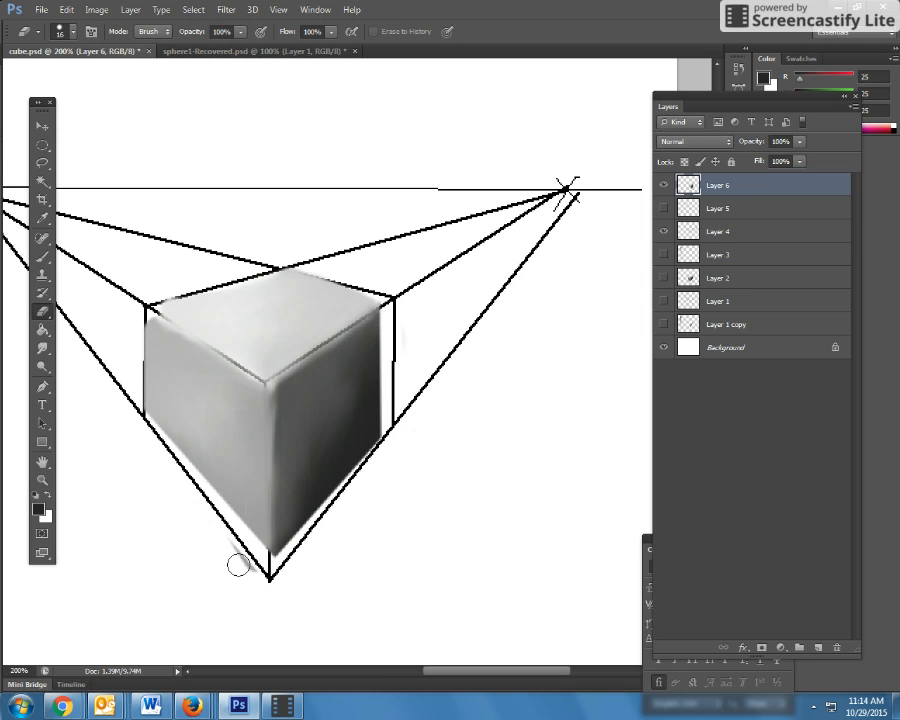
drag(230, 544, 273, 585)
shift+click(151, 445)
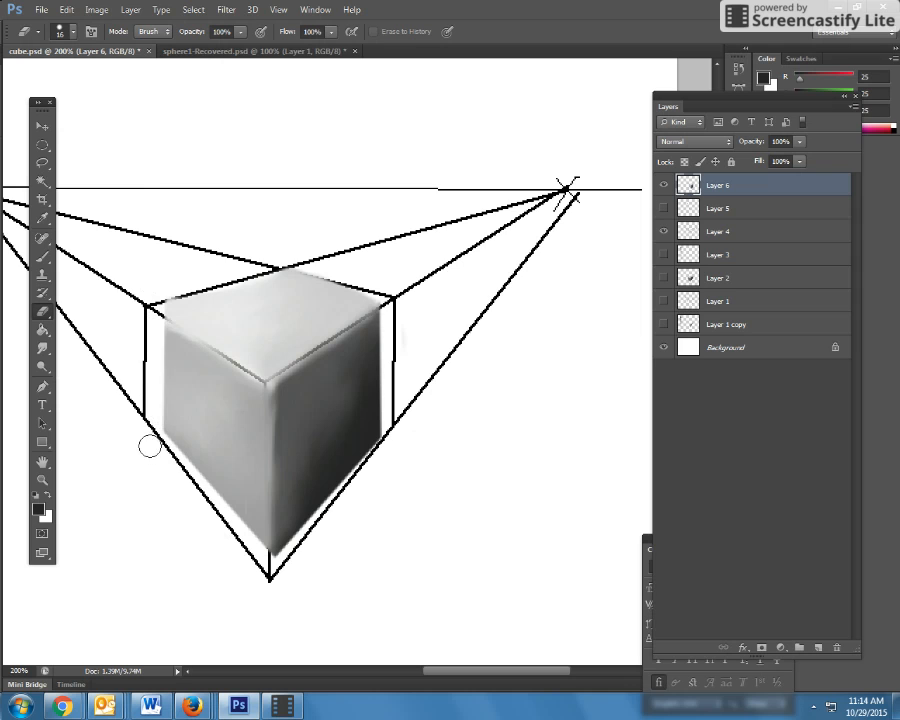
shift+click(303, 249)
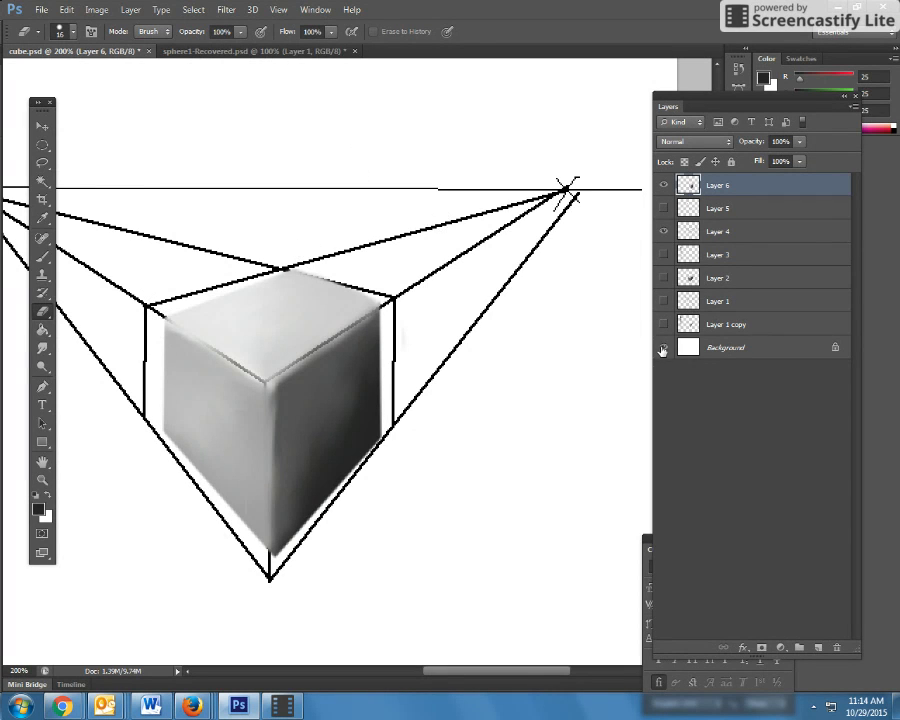
click(663, 232)
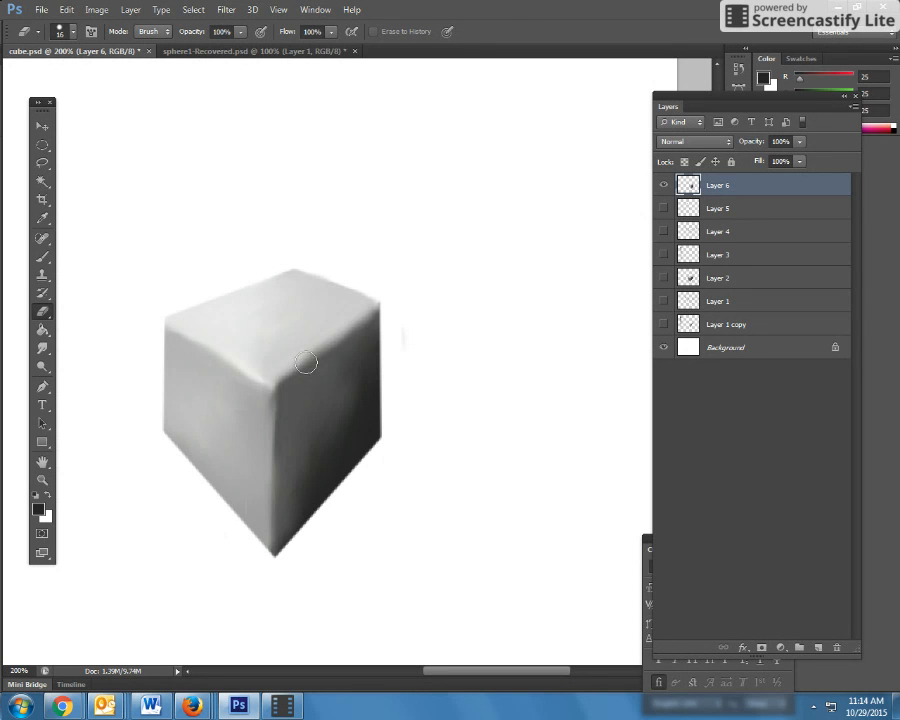
click(259, 308)
click(66, 9)
click(78, 57)
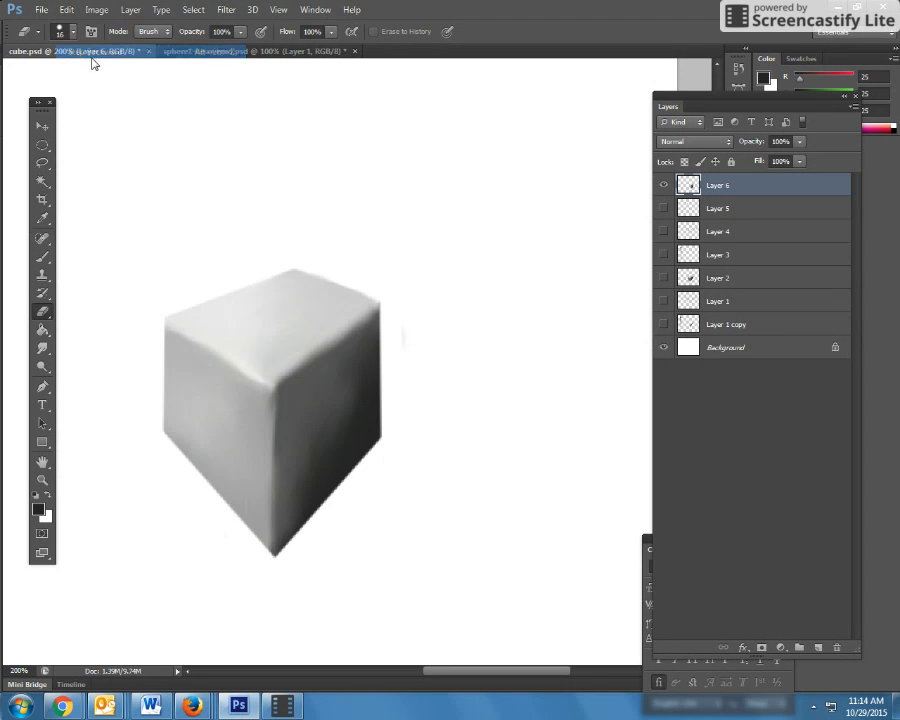
click(44, 372)
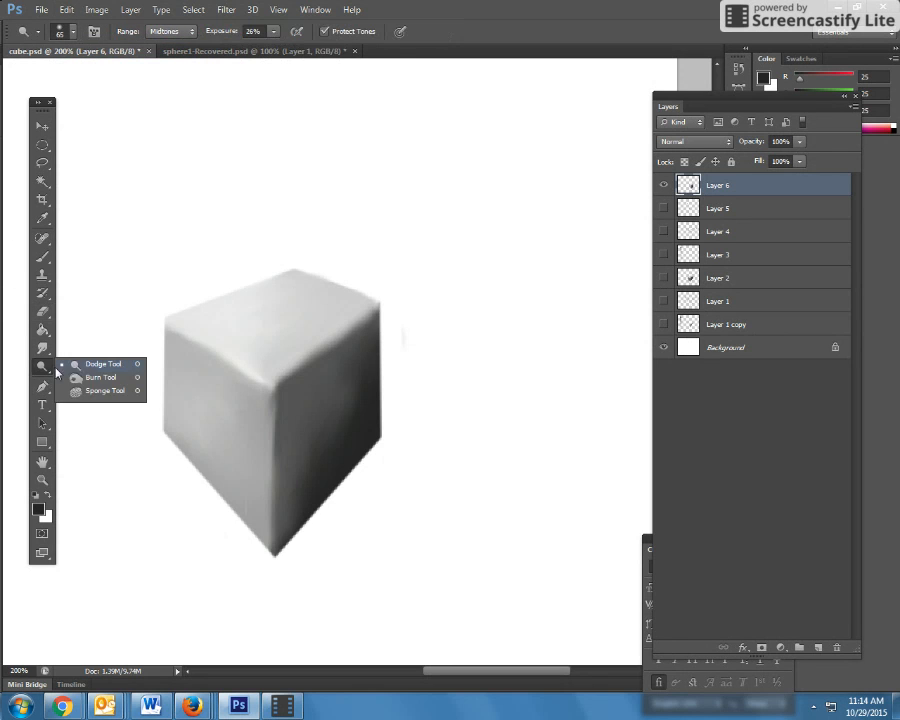
click(92, 377)
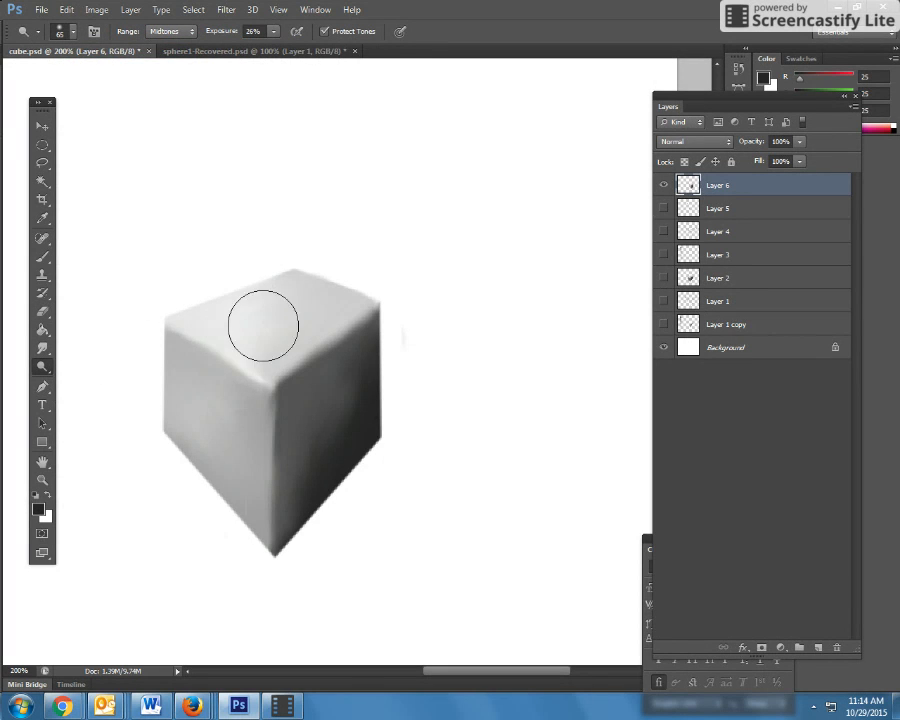
click(42, 256)
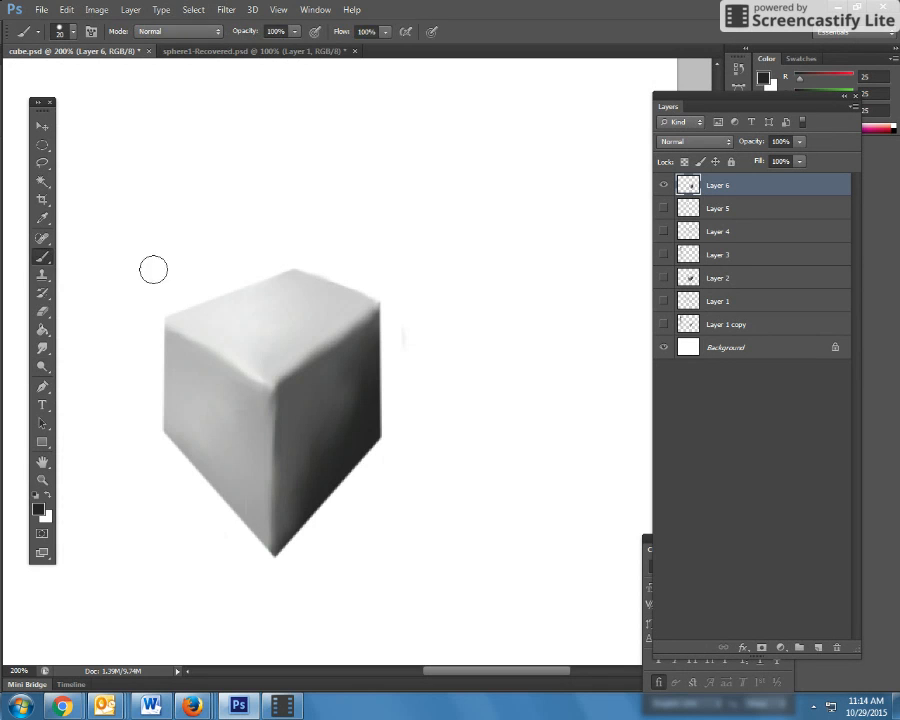
drag(338, 313, 308, 321)
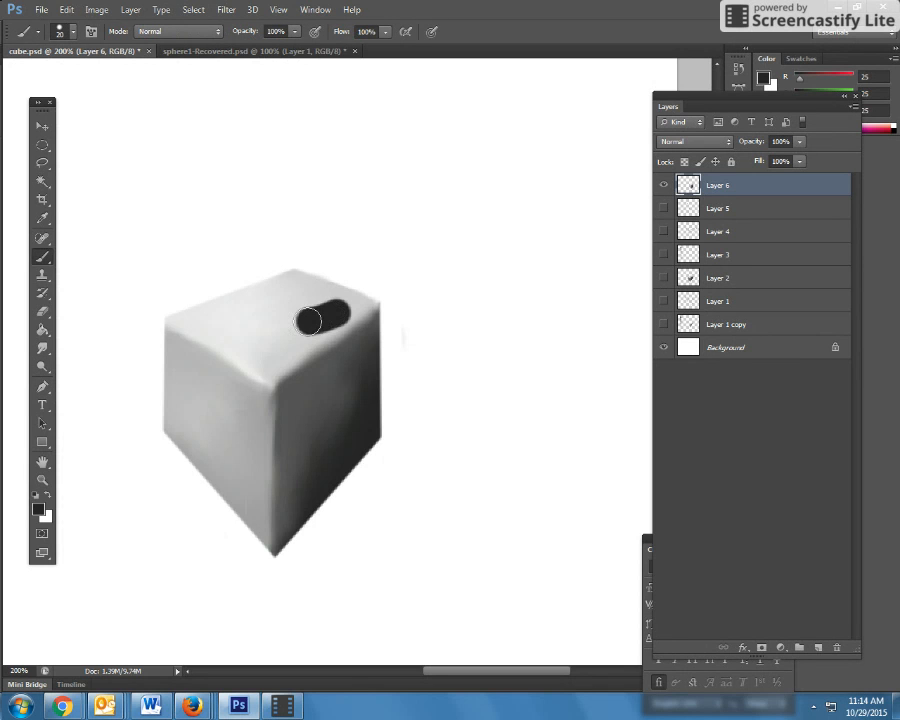
click(66, 9)
click(80, 52)
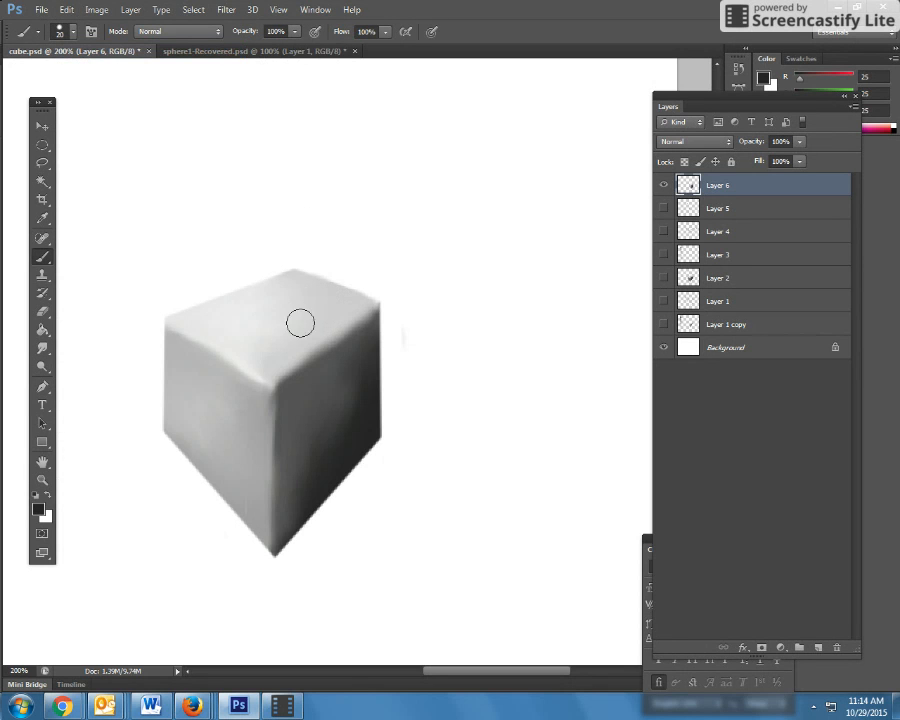
- Set the Burn tool's brush size to 35 px and darken the middle of the cube's top face
click(42, 370)
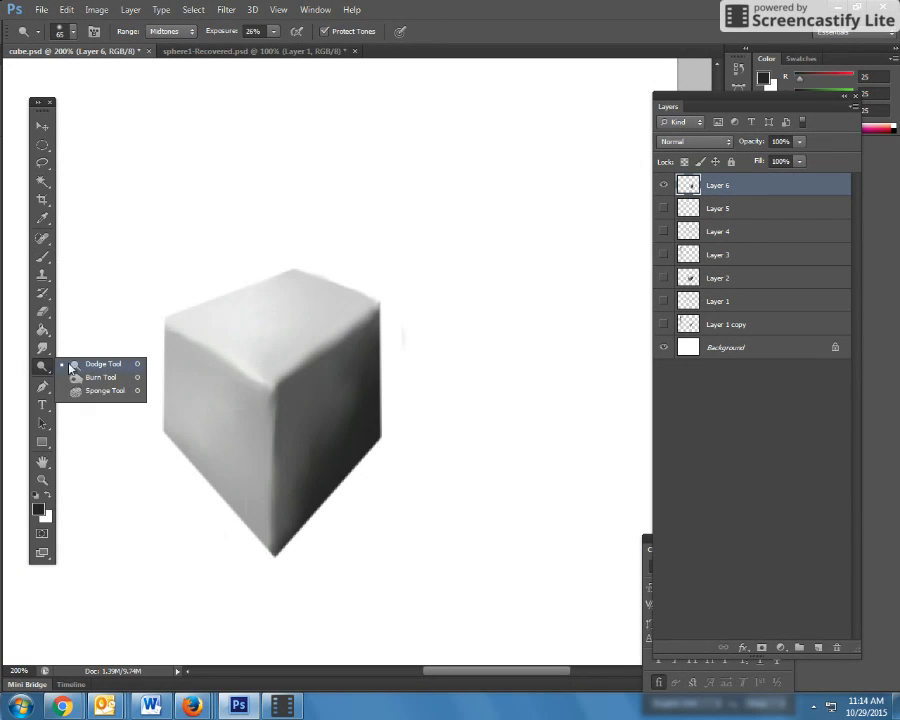
click(70, 365)
click(72, 31)
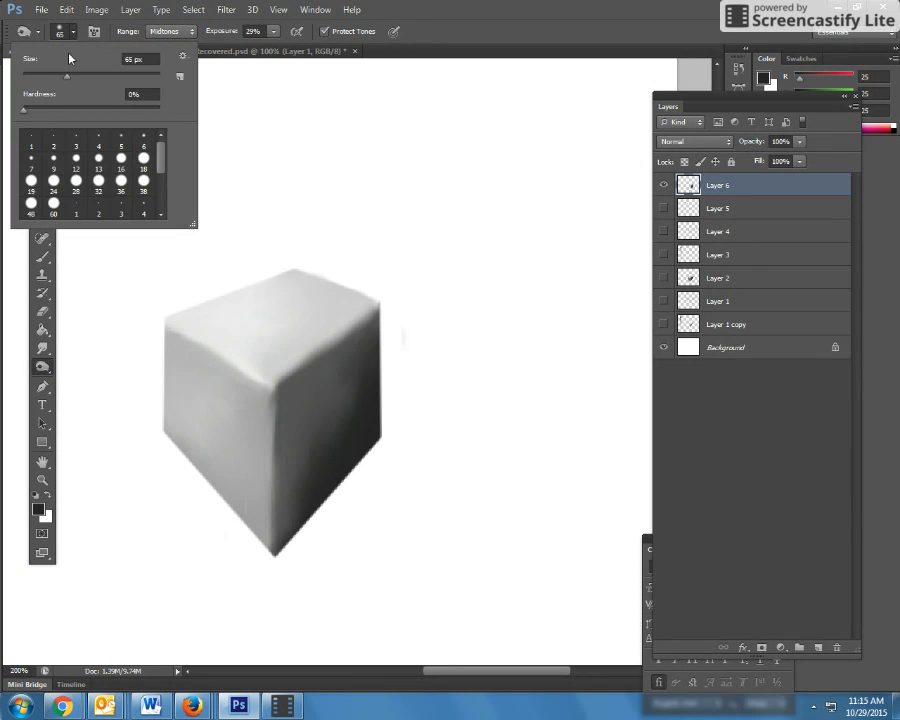
drag(66, 79, 46, 79)
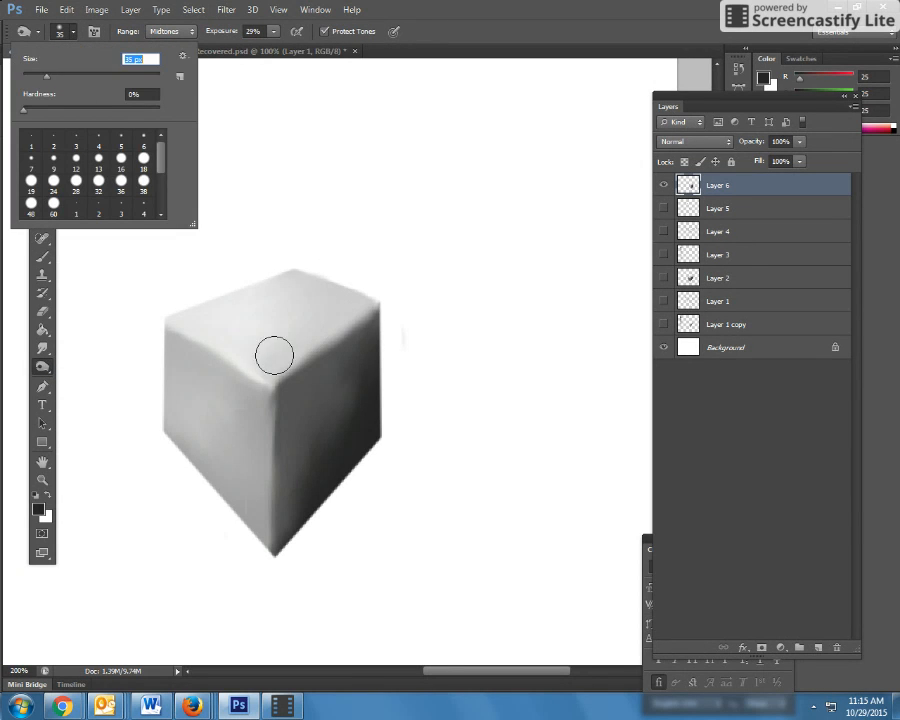
click(308, 327)
mouse_move(309, 325)
mouse_down()
mouse_move(306, 295)
mouse_move(283, 303)
mouse_move(280, 326)
mouse_move(294, 297)
mouse_move(265, 313)
mouse_move(272, 325)
mouse_move(327, 316)
mouse_move(268, 338)
mouse_up()
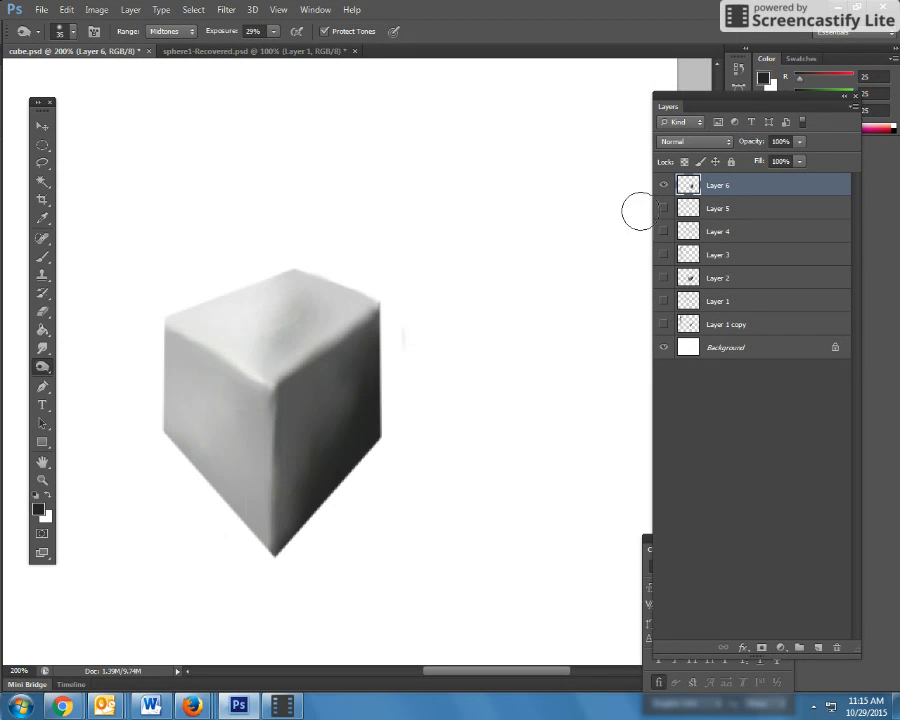
- Compare the shaded cube on Layer 6 with the one on Layer 2 by toggling both layers' visibility
click(41, 128)
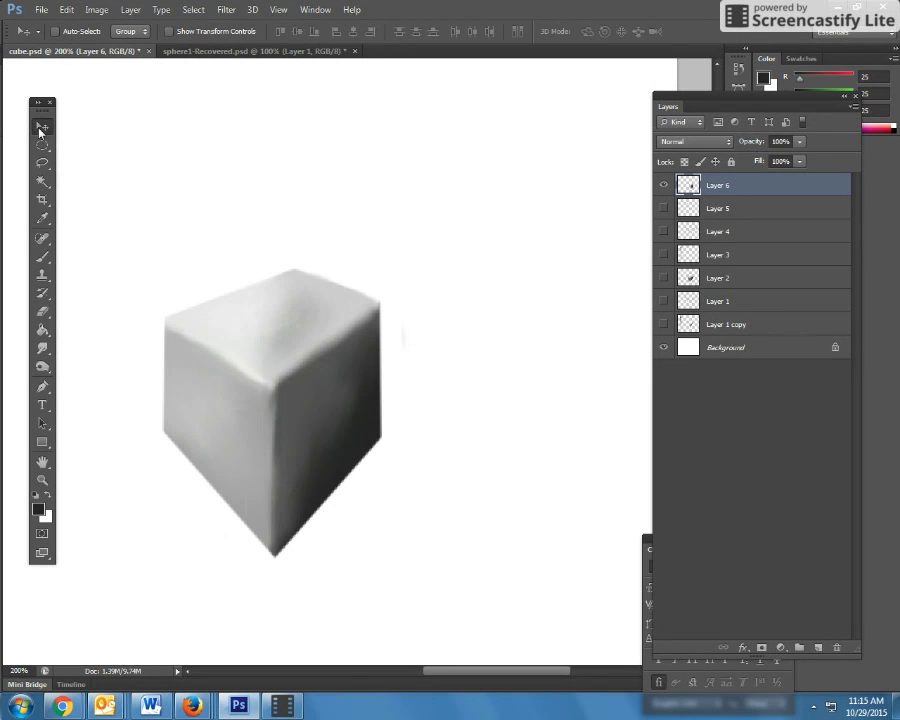
click(661, 278)
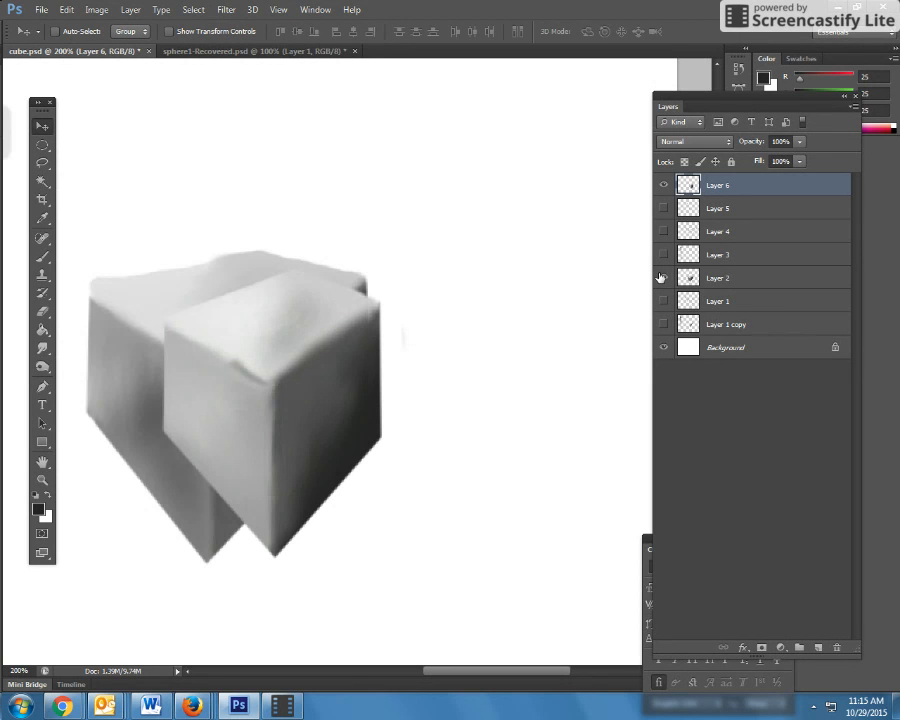
click(661, 185)
click(661, 185)
click(661, 278)
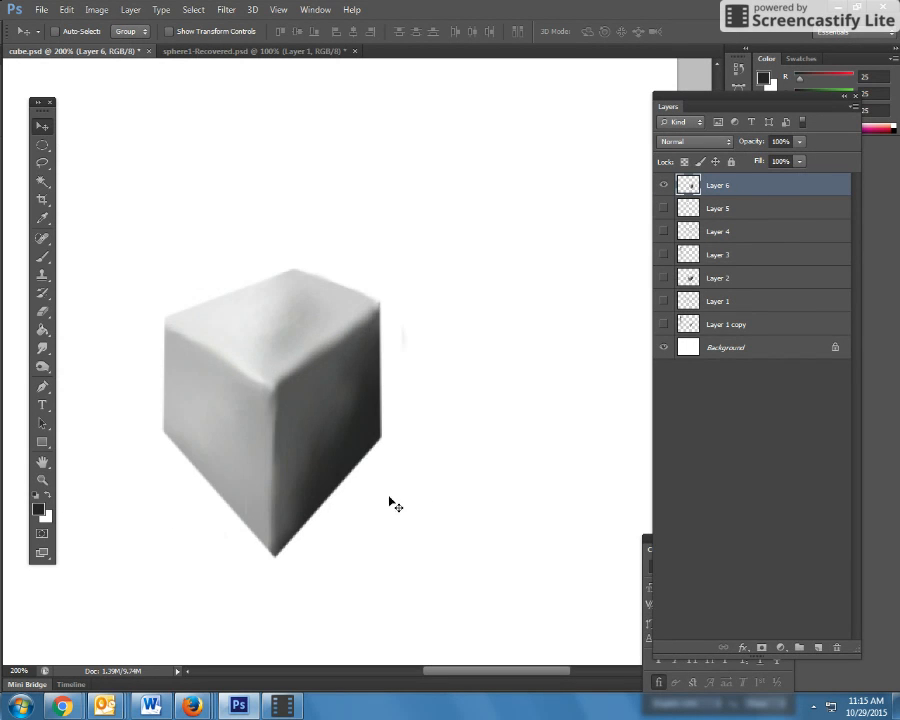
click(42, 480)
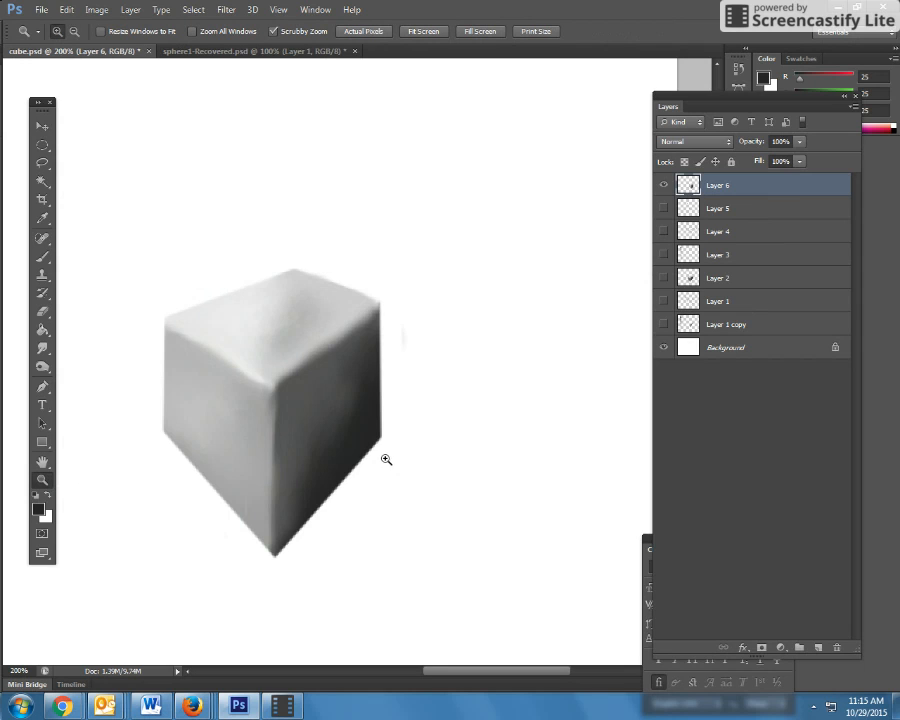